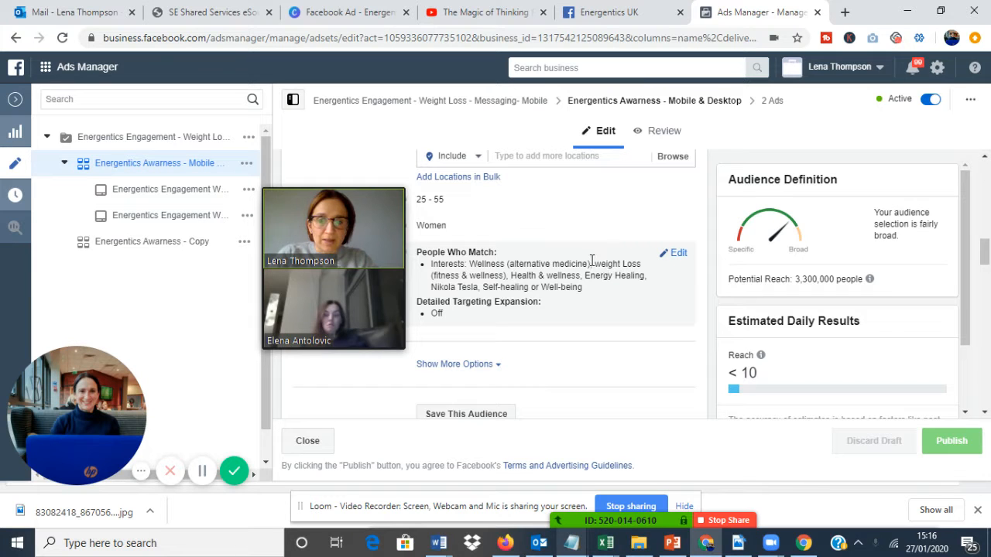
# Open the Audiences page for the Energentics UK ad account and move the video call window off the account list.
pyautogui.click(47, 68)
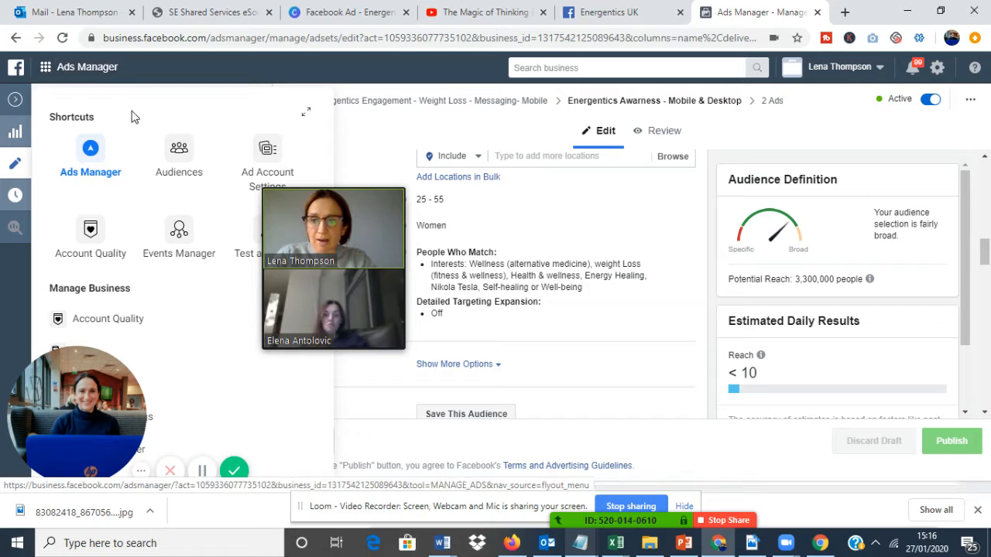
pyautogui.click(185, 157)
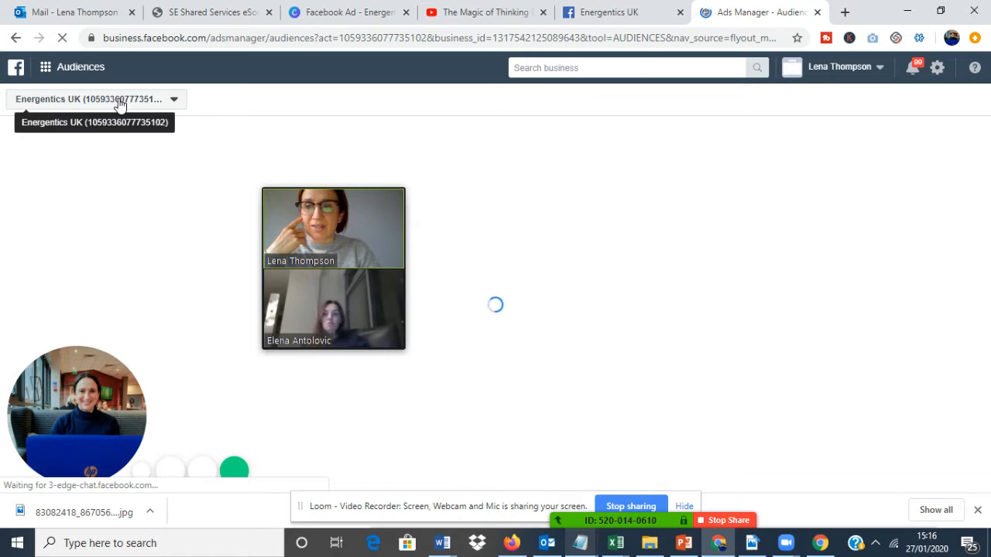
pyautogui.click(164, 98)
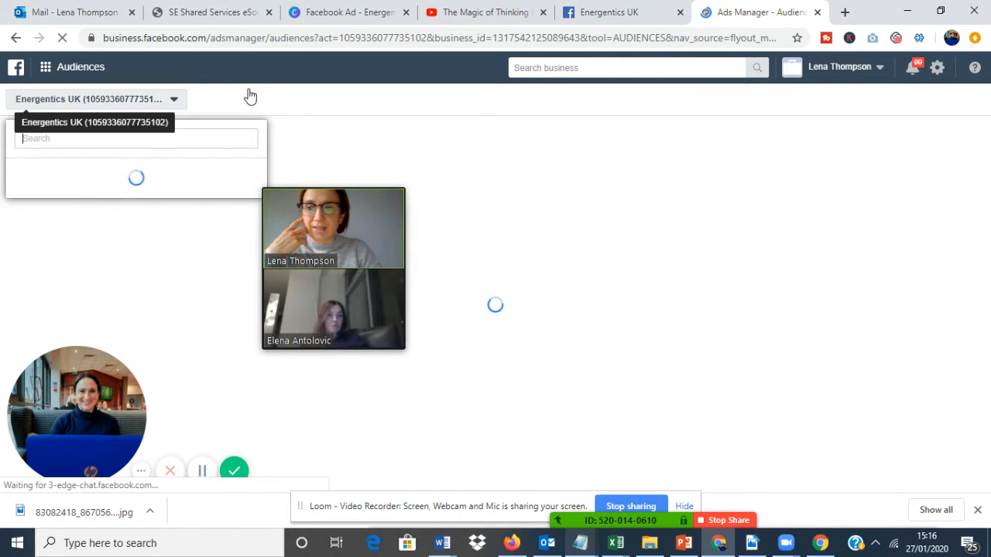
pyautogui.click(267, 39)
pyautogui.moveTo(342, 194)
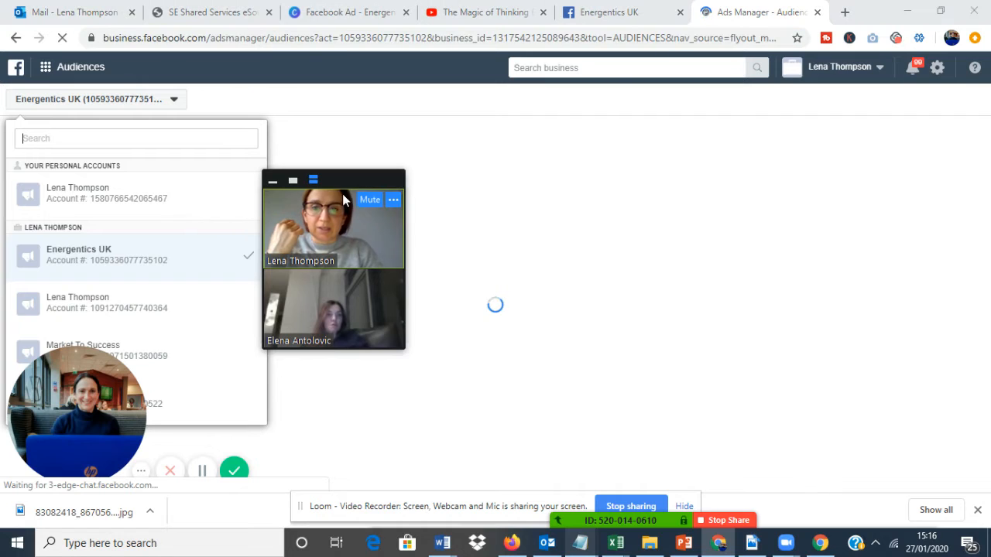
pyautogui.moveTo(346, 181); pyautogui.dragTo(718, 178)
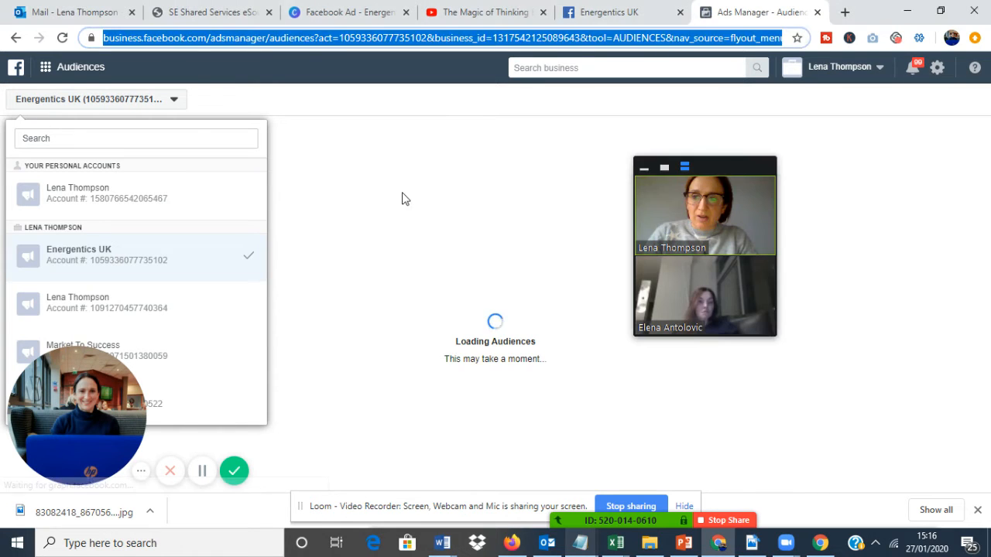
pyautogui.click(295, 166)
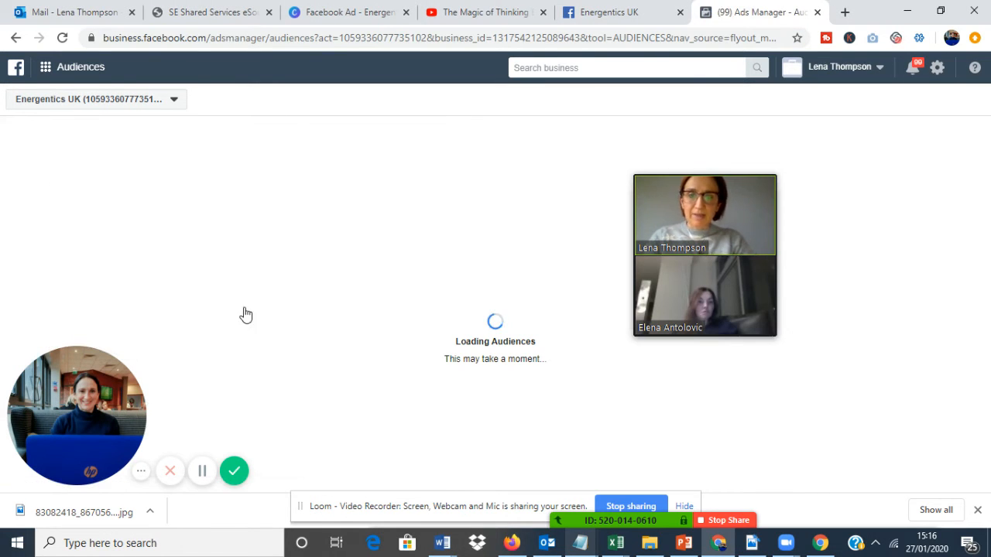
pyautogui.moveTo(345, 271)
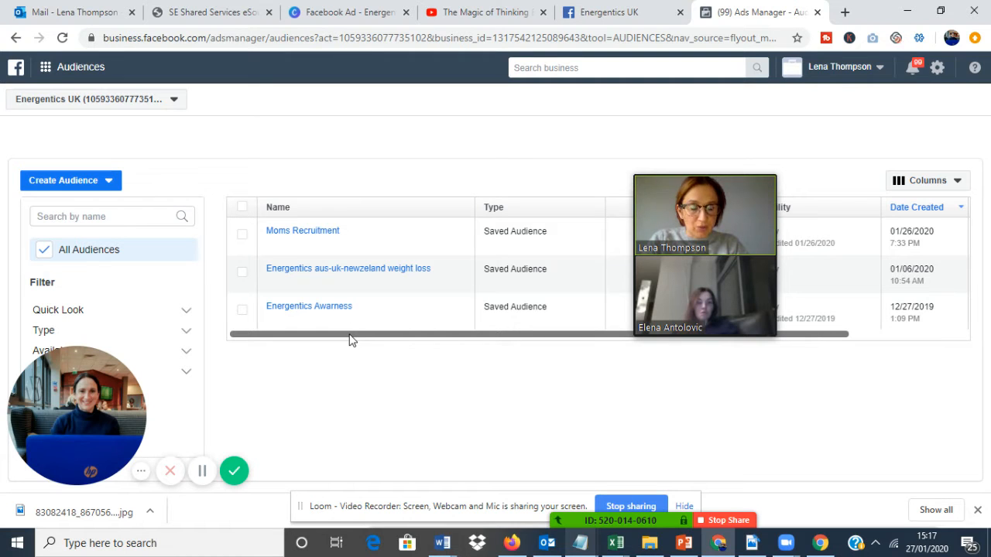
# Start creating a new Saved Audience and move the video call window clear of its form.
pyautogui.click(109, 184)
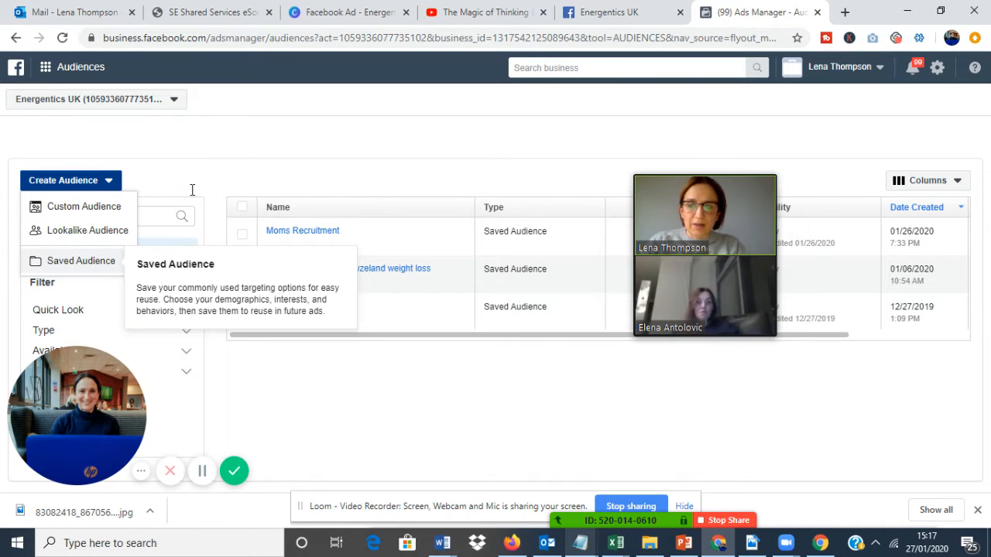
pyautogui.click(81, 262)
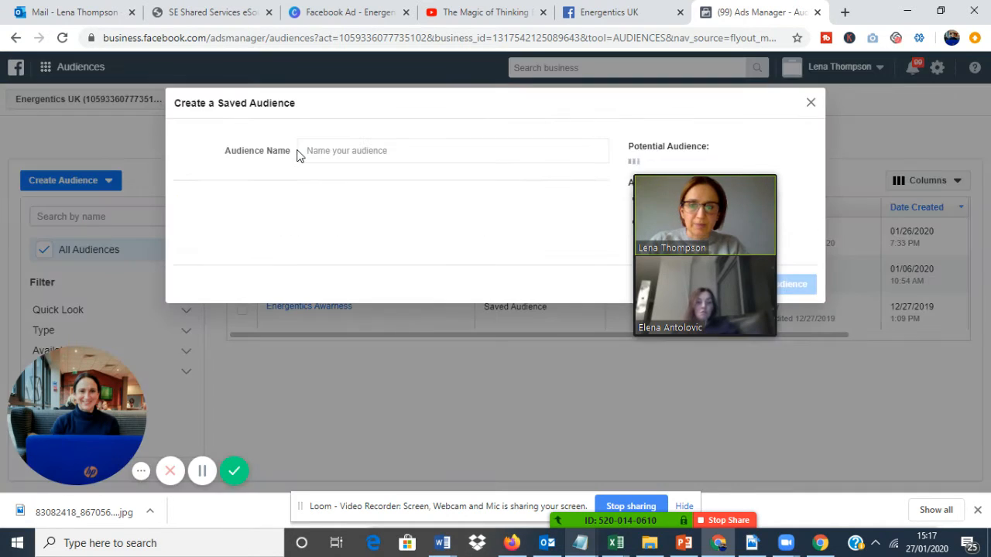
pyautogui.moveTo(702, 174)
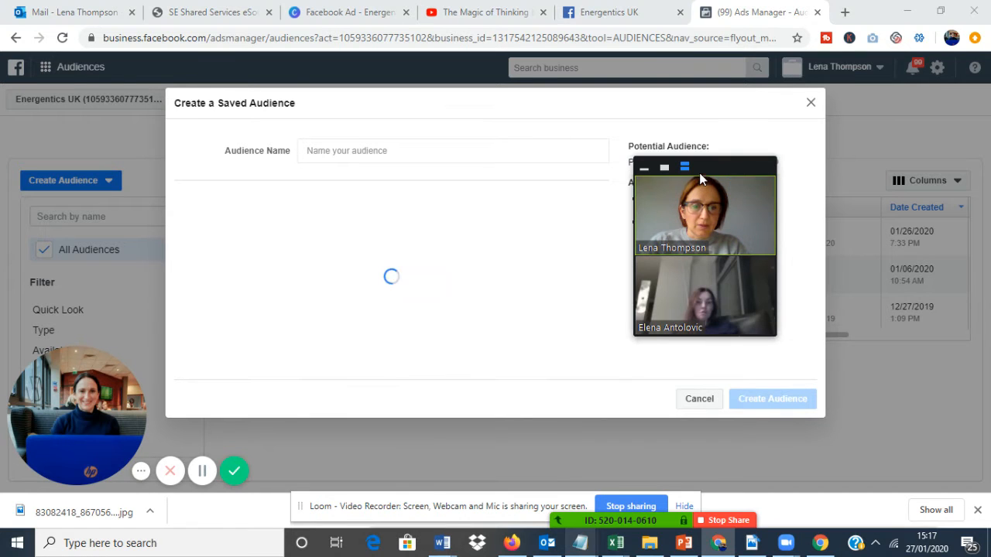
pyautogui.moveTo(701, 169); pyautogui.dragTo(63, 269)
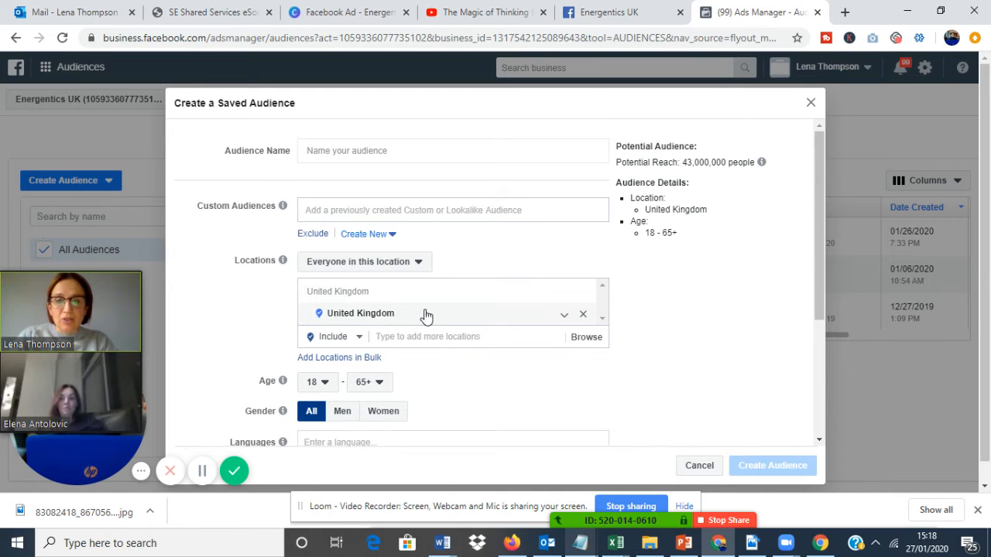
# Replace the United Kingdom location with the state of Dubai, United Arab Emirates.
pyautogui.click(582, 314)
pyautogui.click(457, 293)
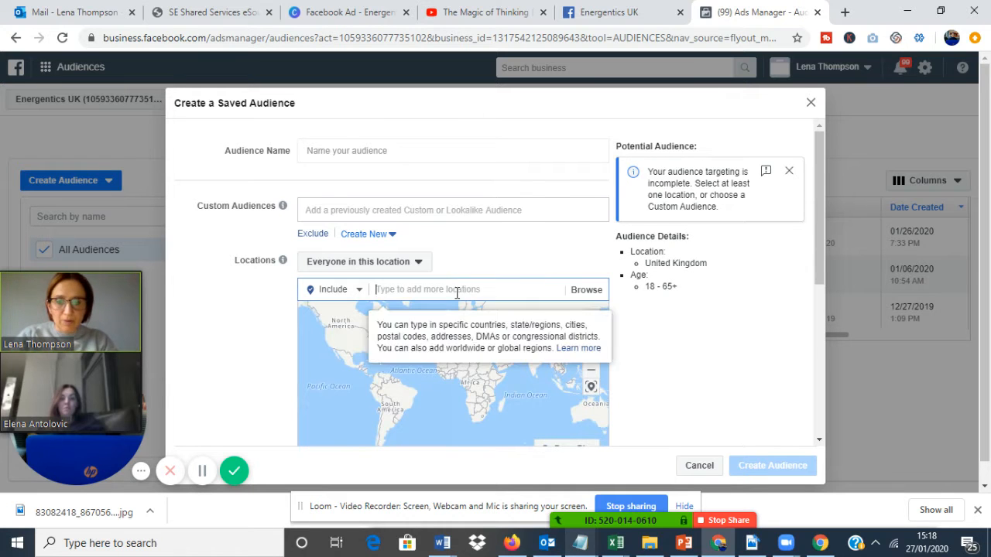
pyautogui.write('dubai')
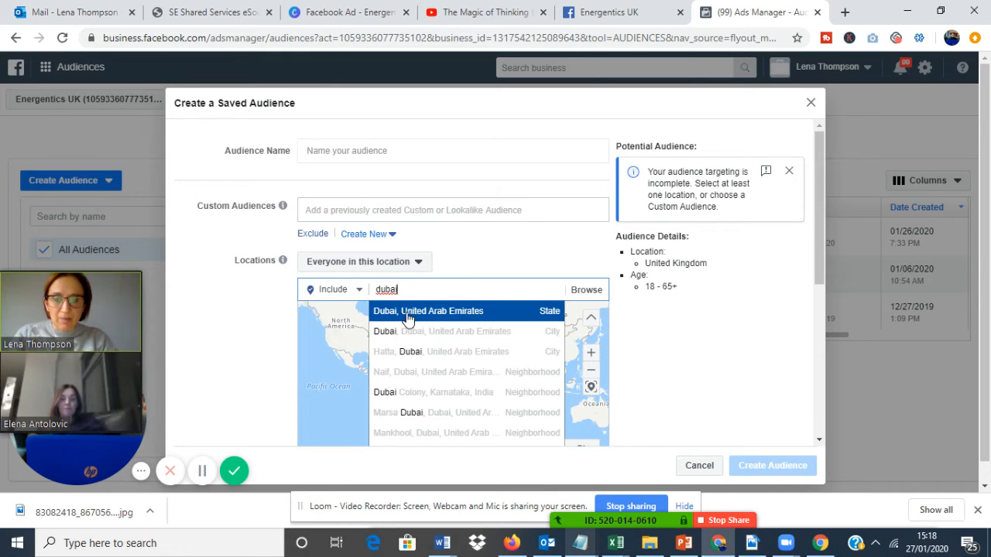
pyautogui.click(408, 313)
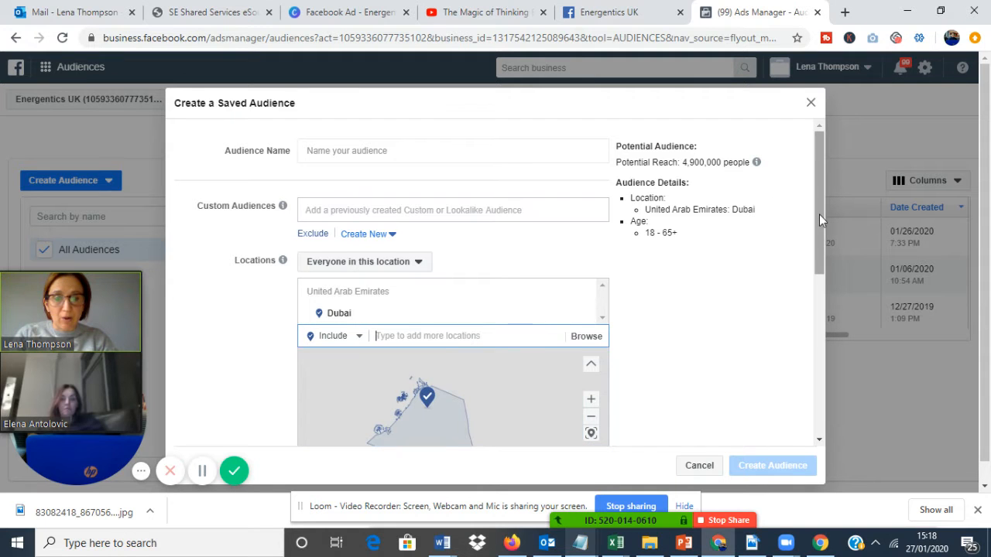
# Set the audience's age range to 28–60 and its gender to Women.
pyautogui.moveTo(819, 224); pyautogui.dragTo(822, 313)
pyautogui.click(328, 344)
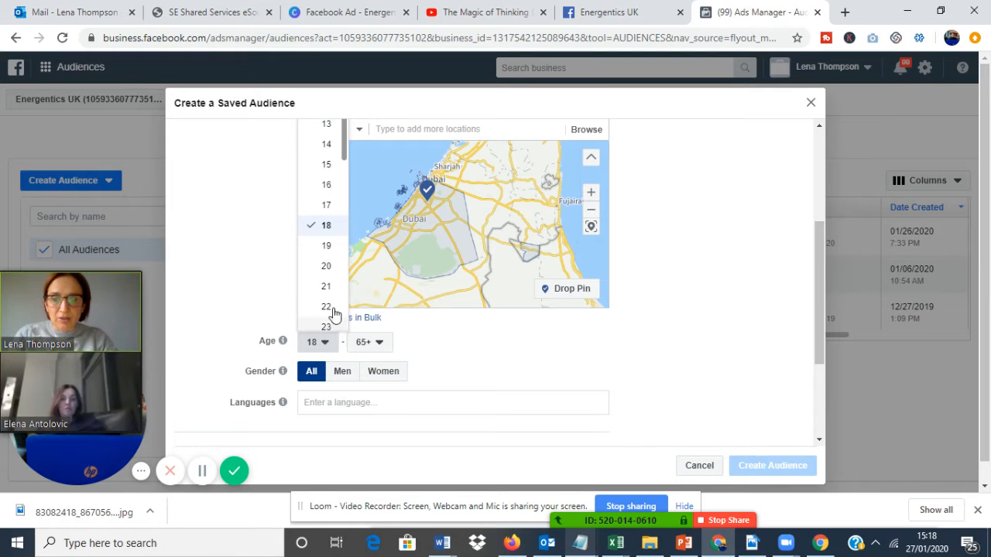
pyautogui.moveTo(342, 159); pyautogui.dragTo(345, 182)
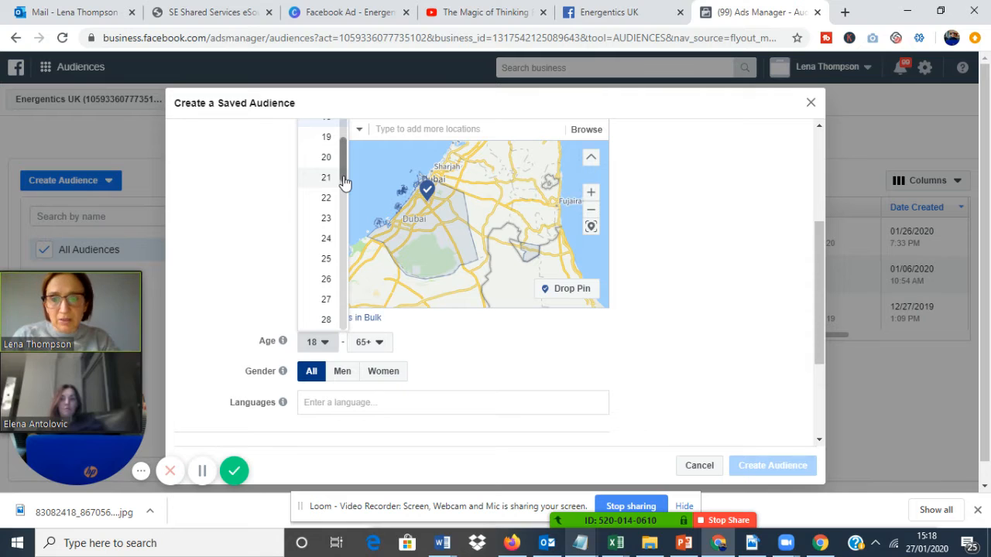
pyautogui.scroll(-1, 329, 190)
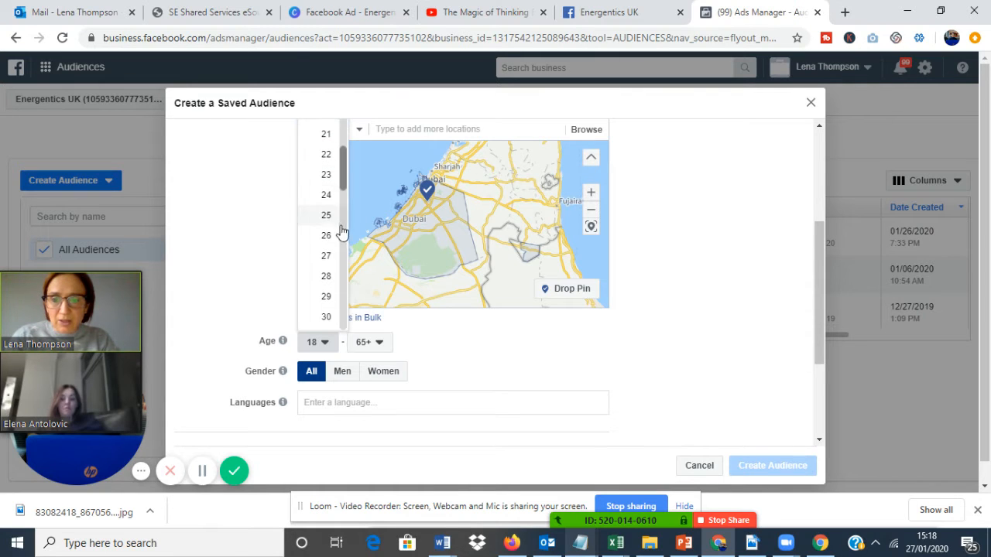
pyautogui.click(326, 277)
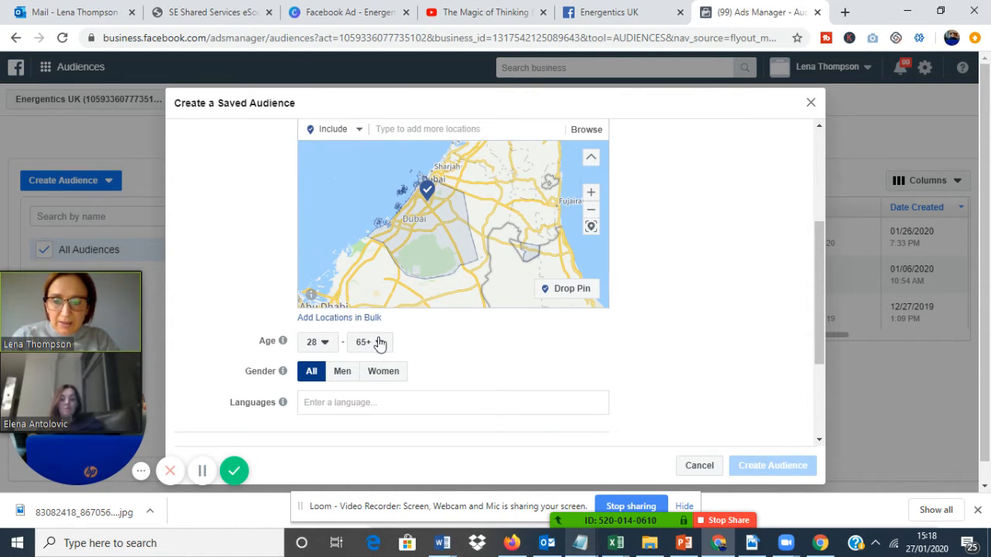
pyautogui.click(379, 343)
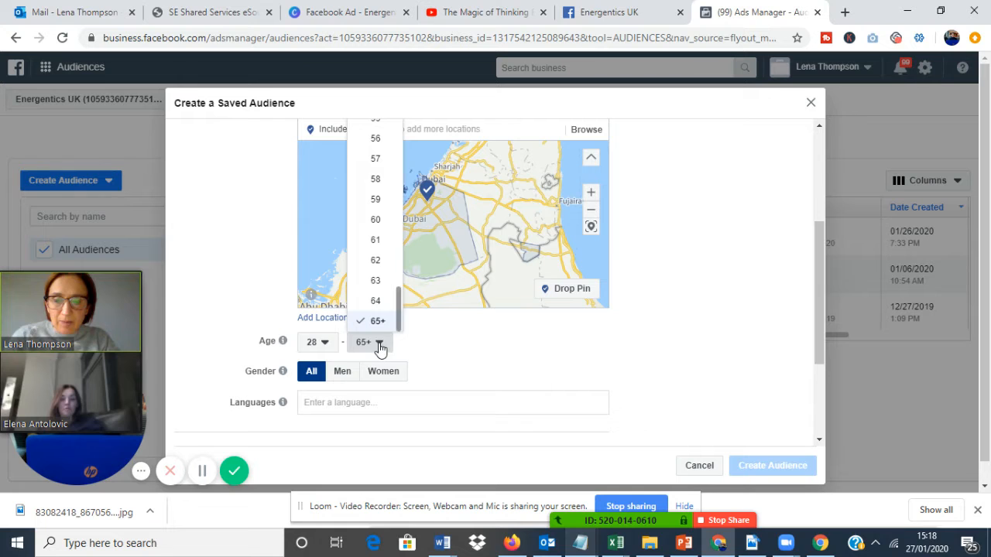
pyautogui.click(375, 220)
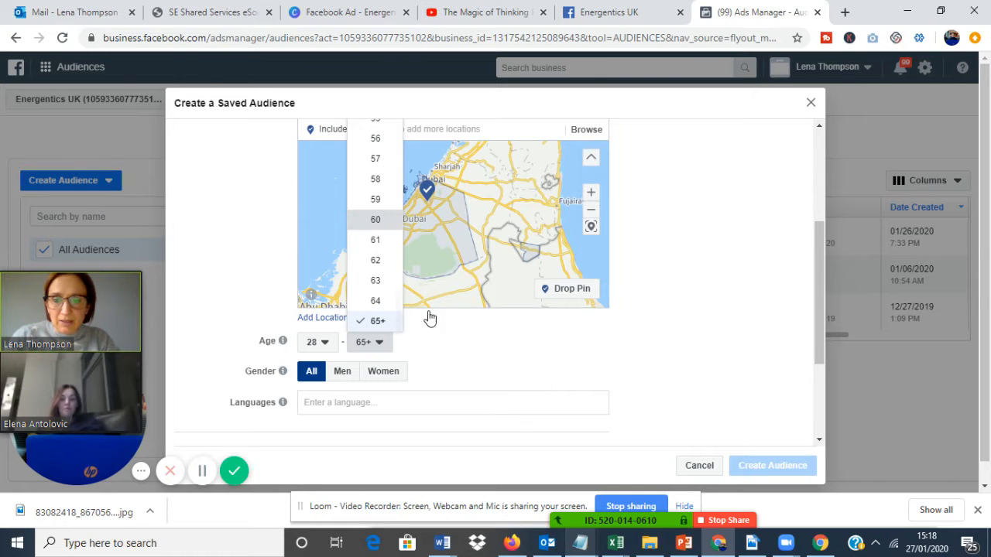
pyautogui.click(383, 370)
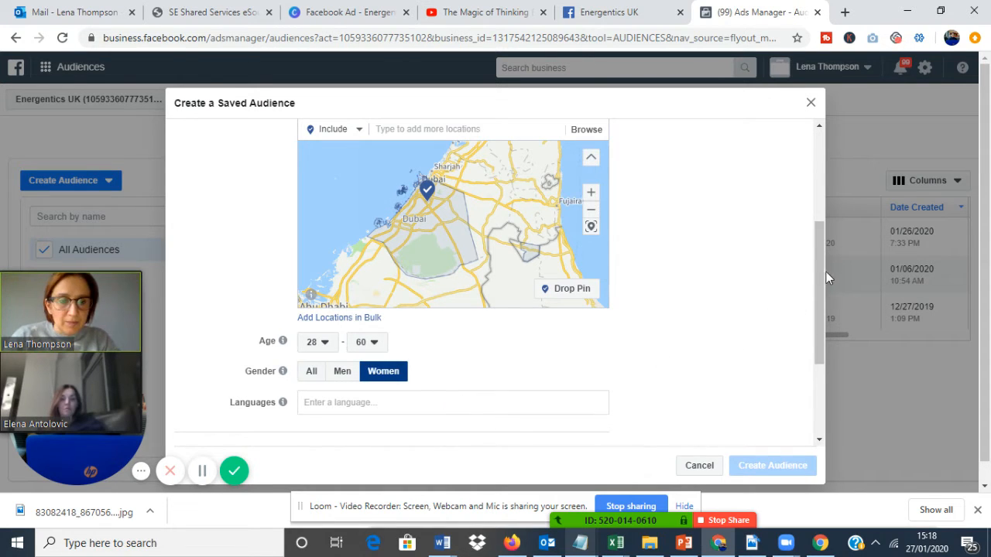
# Add the interest Alternative medicine to the audience's detailed targeting.
pyautogui.moveTo(820, 273); pyautogui.dragTo(820, 353)
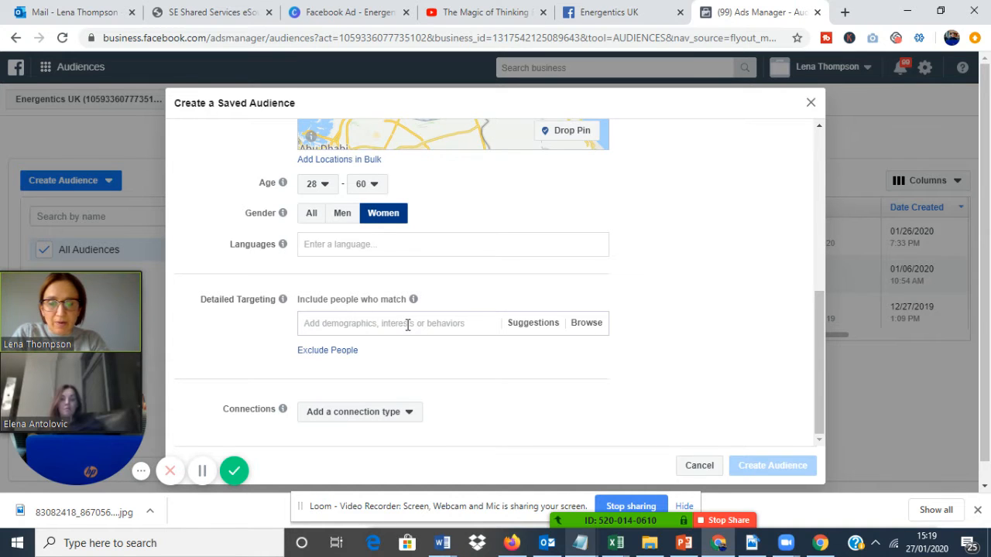
pyautogui.click(408, 324)
pyautogui.write('alter')
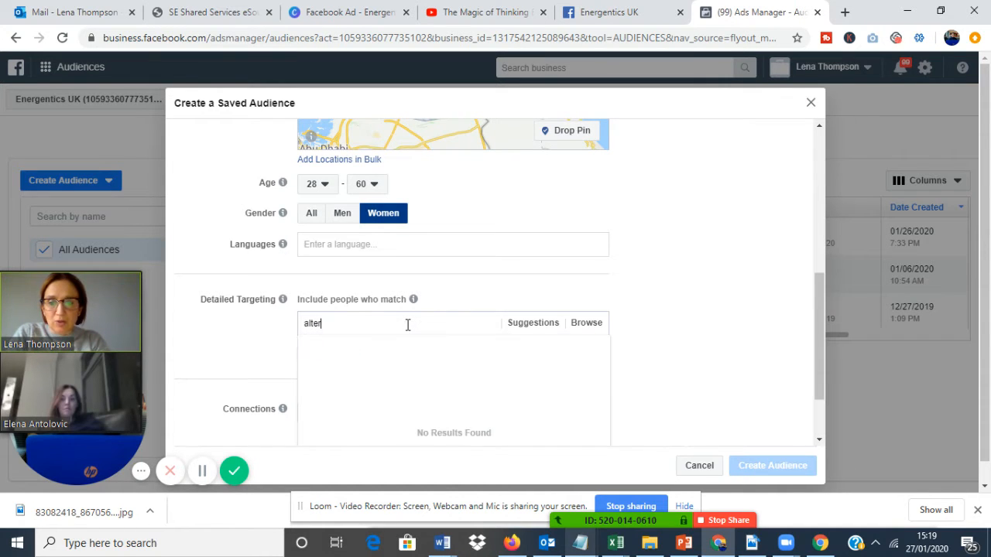
pyautogui.write('native medicine')
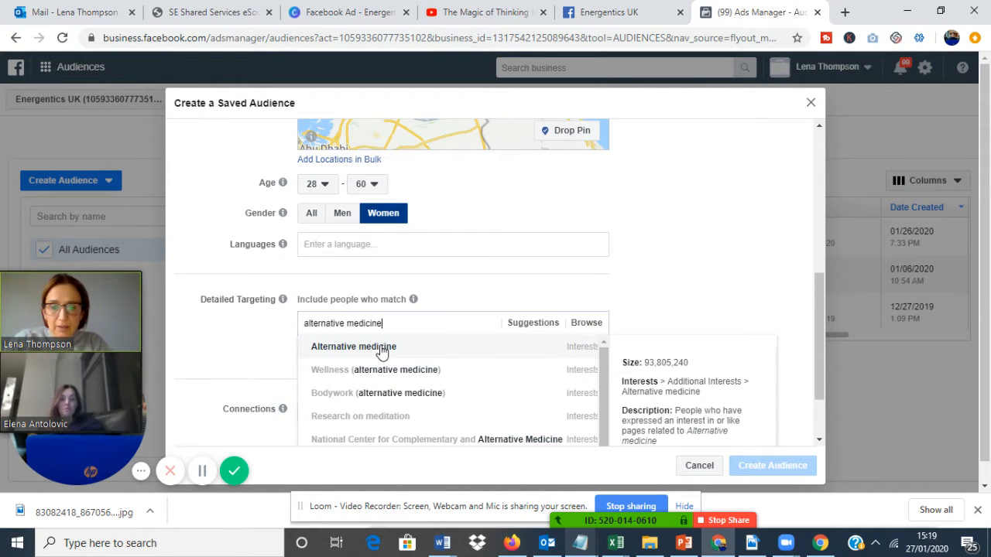
pyautogui.press('Return')
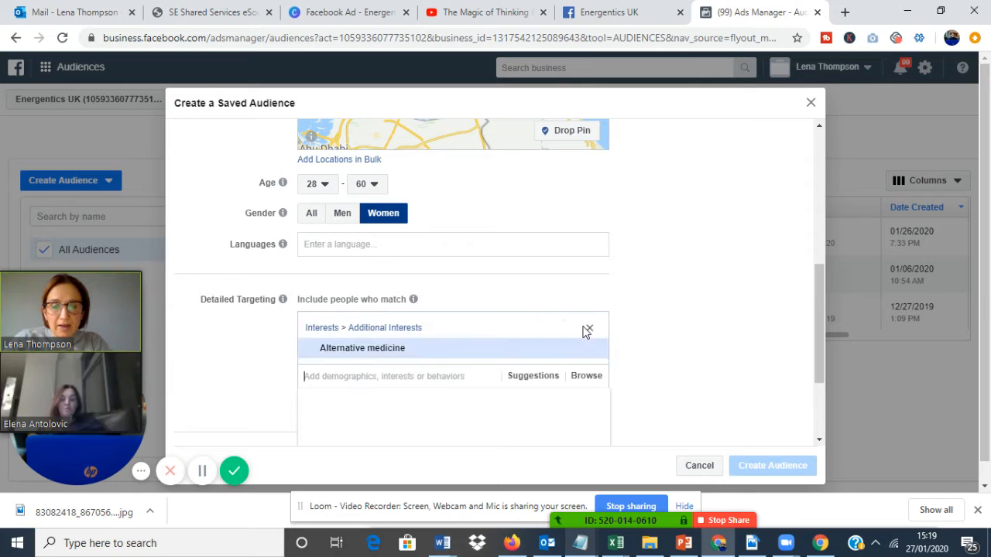
# Add the suggested interests Health & wellness, Personal care and Self-healing to the detailed targeting.
pyautogui.click(532, 378)
pyautogui.moveTo(822, 310); pyautogui.dragTo(821, 369)
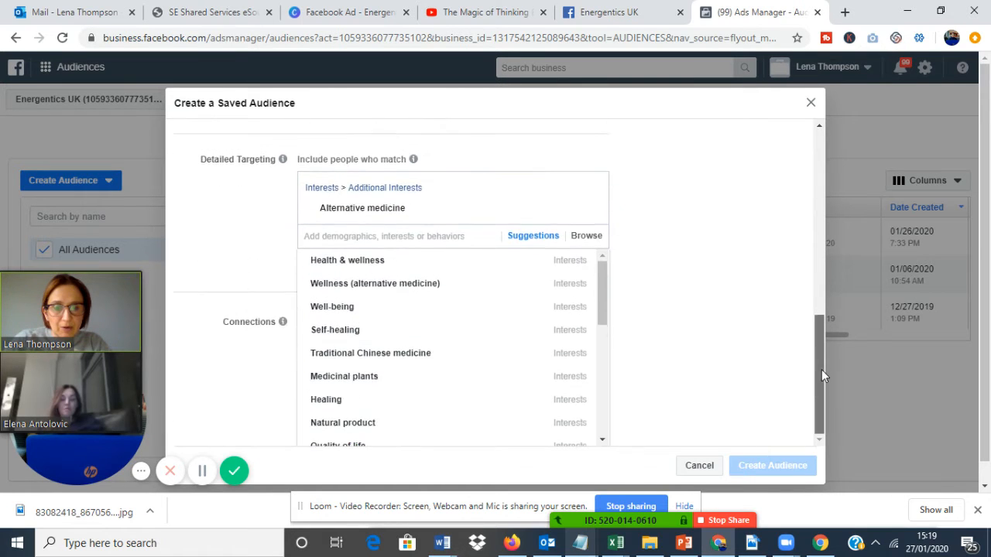
pyautogui.click(531, 327)
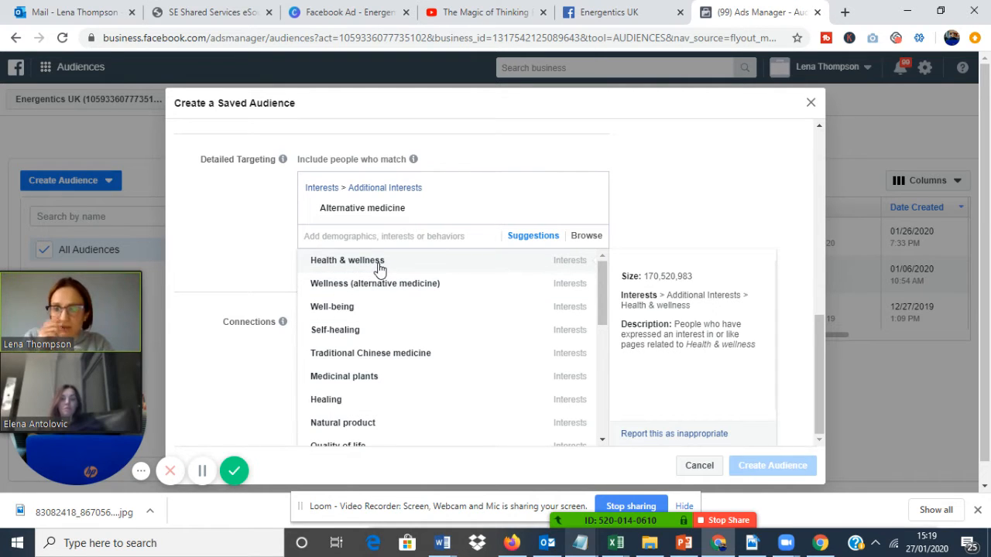
pyautogui.click(522, 267)
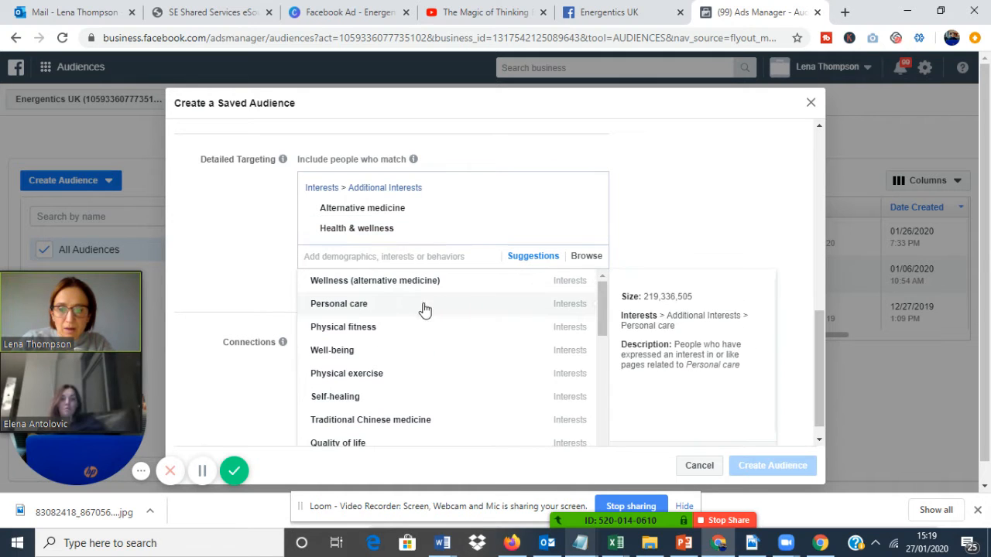
pyautogui.click(406, 312)
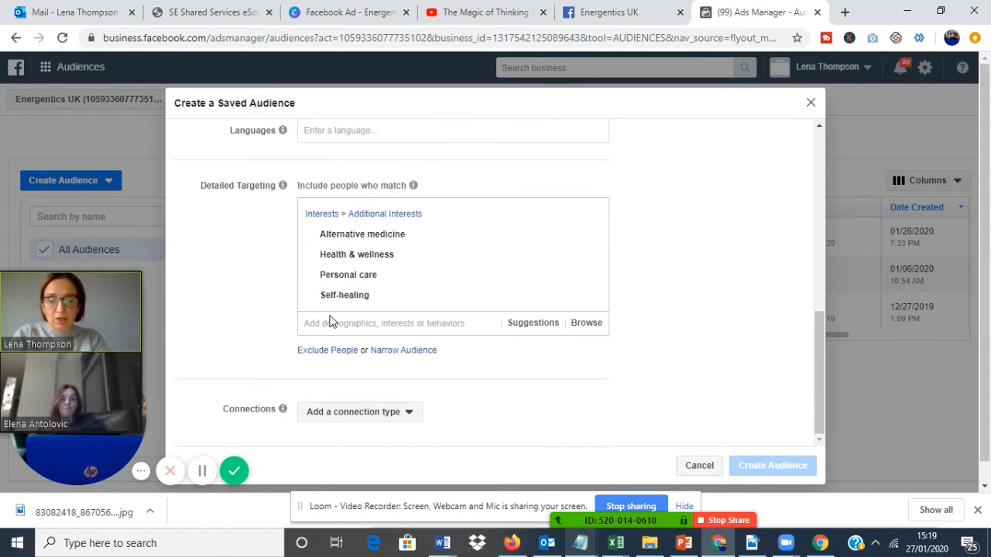
# Search the interests for "weight loss" and add weight Loss (fitness & wellness) to the detailed targeting.
pyautogui.write('e')
pyautogui.press('BackSpace')
pyautogui.write('weight loss')
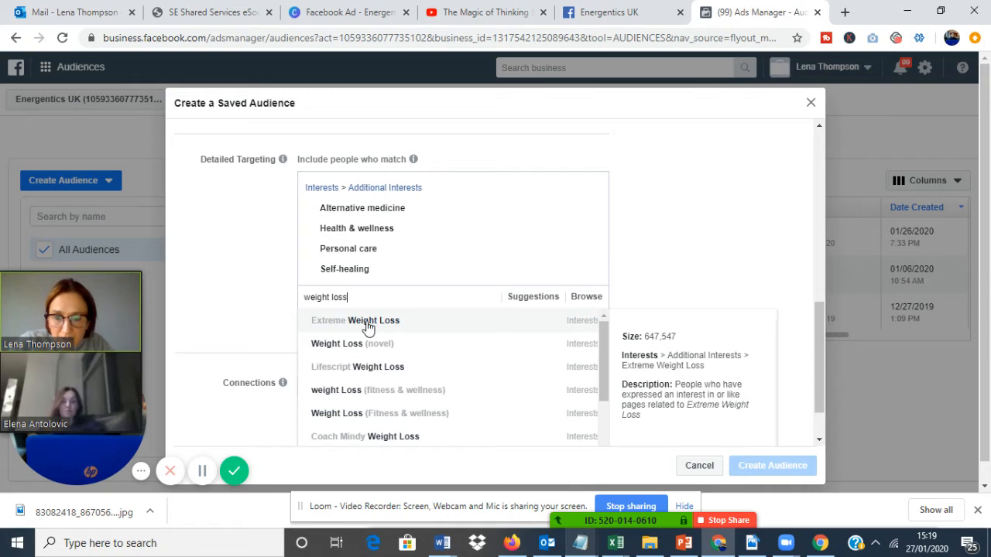
pyautogui.click(379, 394)
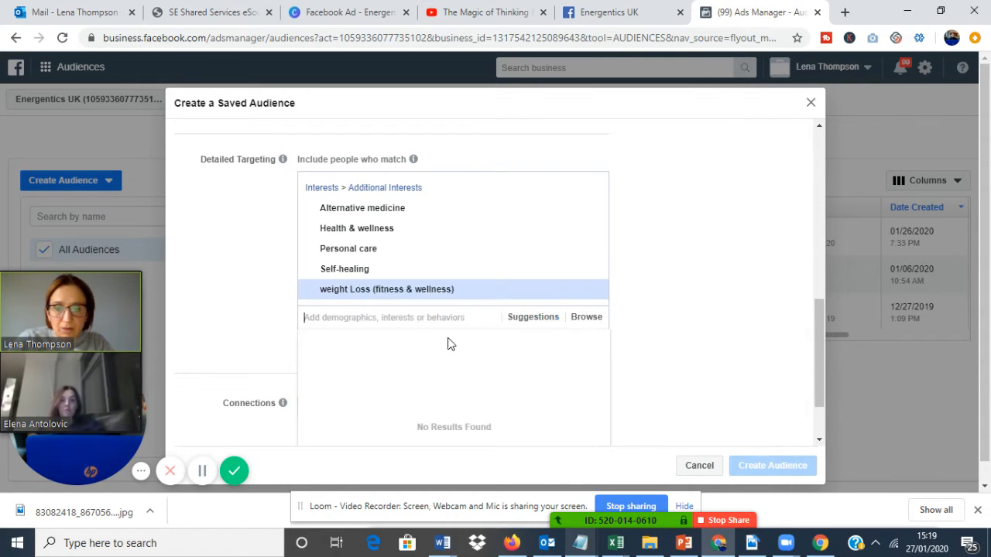
# Add Slimming World from the suggested interests to the detailed targeting and close the suggestions.
pyautogui.click(533, 317)
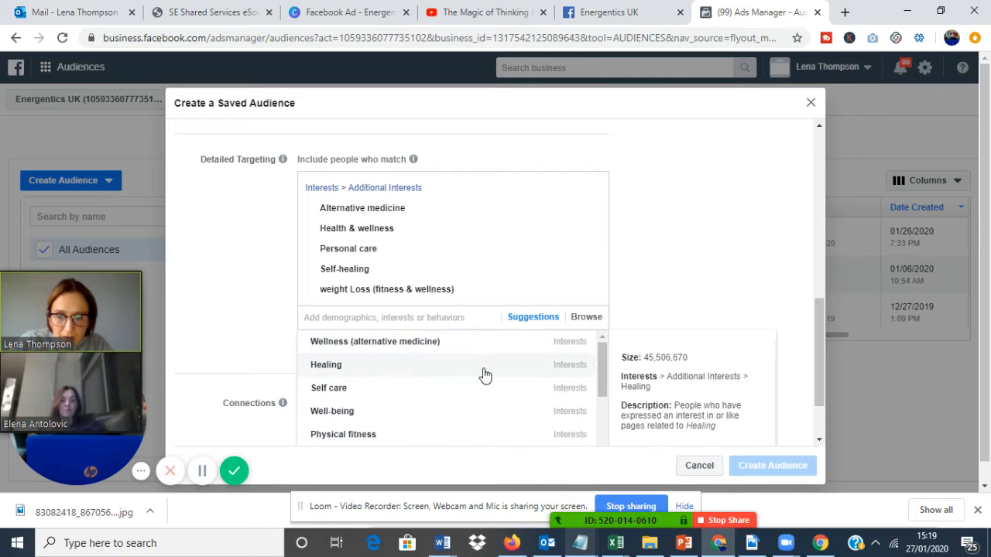
pyautogui.moveTo(606, 377); pyautogui.dragTo(608, 420)
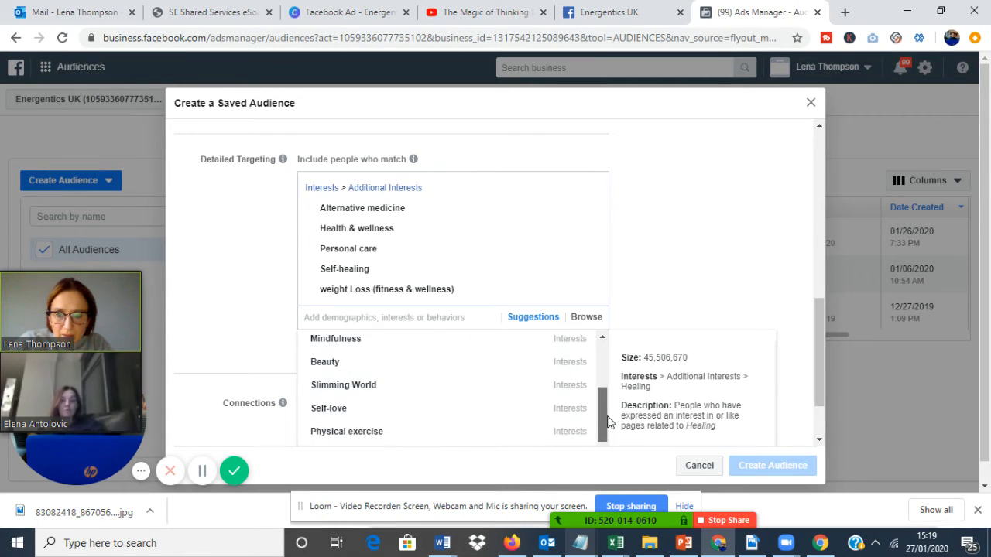
pyautogui.click(568, 389)
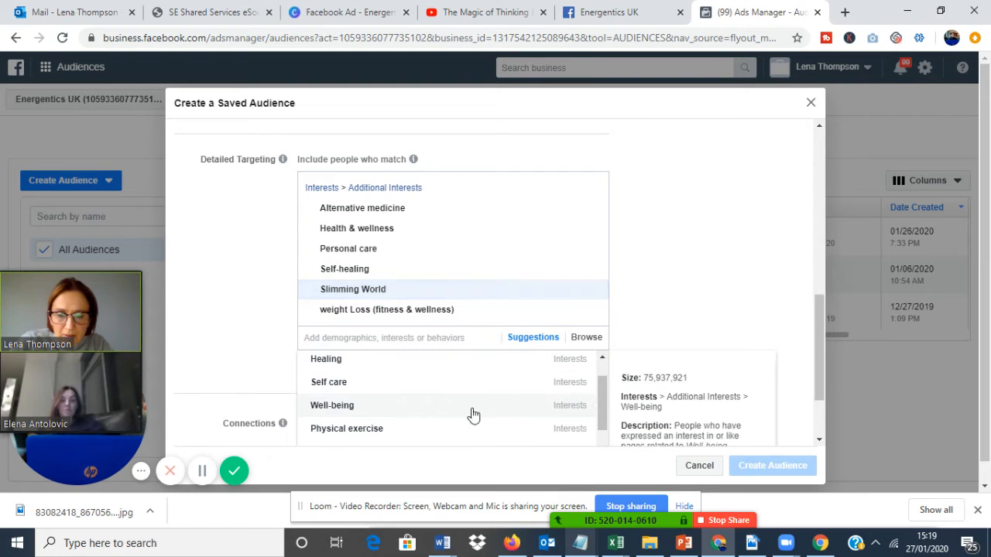
pyautogui.moveTo(818, 383); pyautogui.dragTo(820, 415)
pyautogui.click(730, 410)
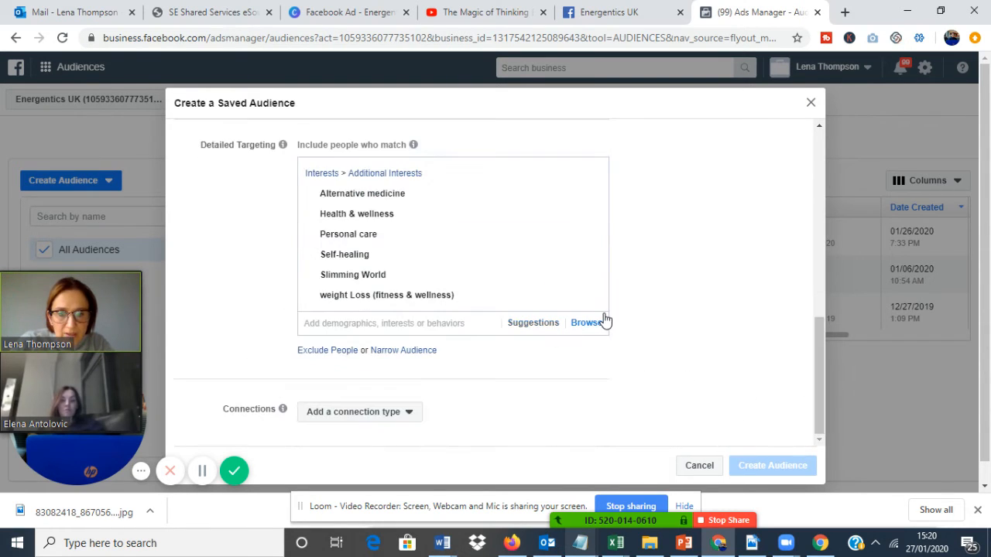
# Add Self-awareness from the suggested interests to the detailed targeting and close the suggestions.
pyautogui.click(541, 325)
pyautogui.scroll(-1, 602, 321)
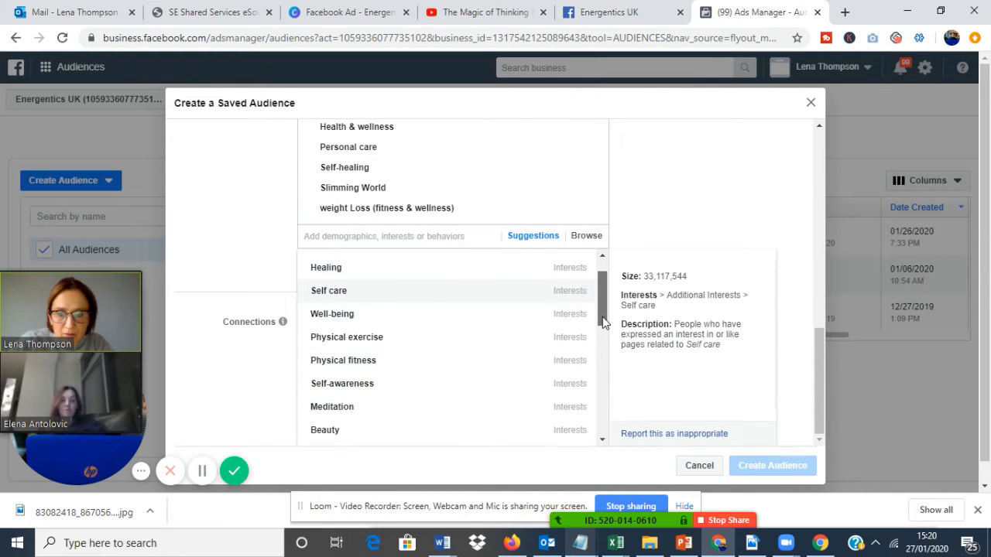
pyautogui.moveTo(604, 321); pyautogui.dragTo(601, 332)
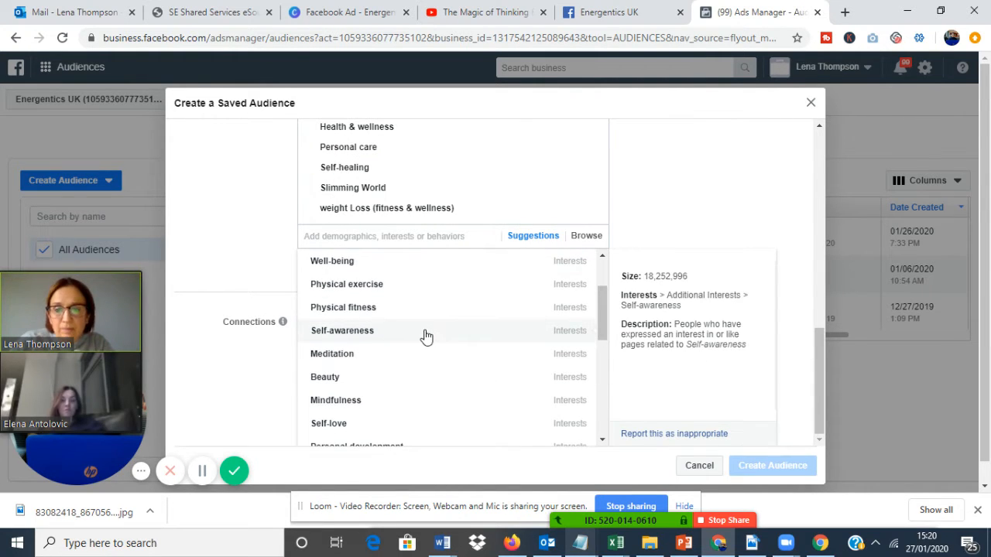
pyautogui.click(456, 328)
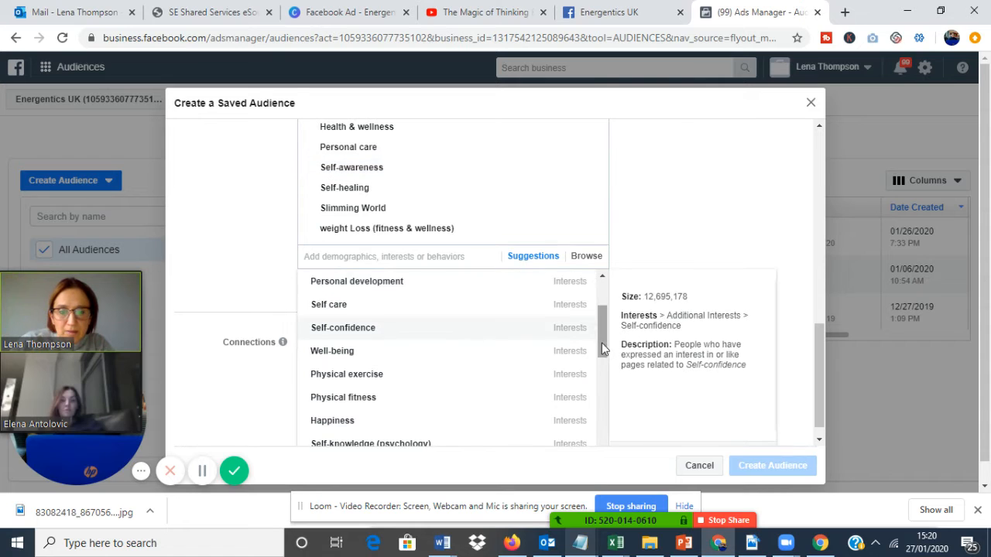
pyautogui.moveTo(600, 341); pyautogui.dragTo(607, 317)
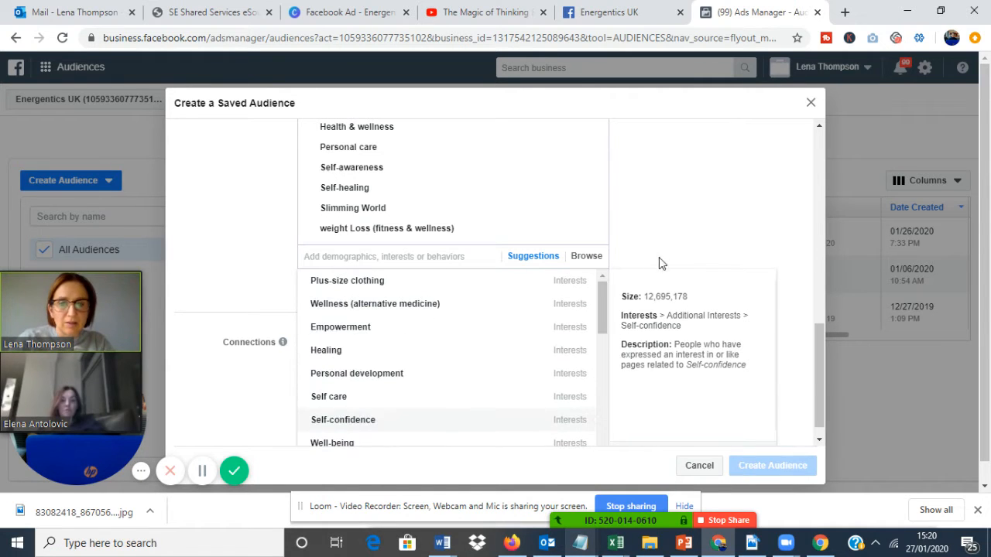
pyautogui.click(802, 330)
# Remove Health & wellness, Personal care, Self-awareness, Self-healing, Slimming World and Alternative medicine from the detailed targeting.
pyautogui.moveTo(817, 341); pyautogui.dragTo(815, 153)
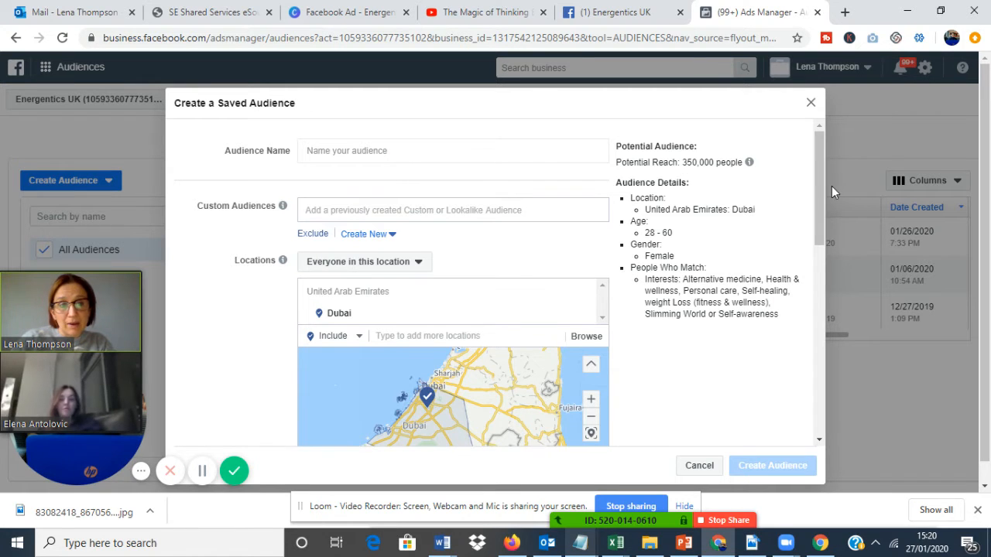
pyautogui.moveTo(820, 185); pyautogui.dragTo(808, 345)
pyautogui.moveTo(522, 394)
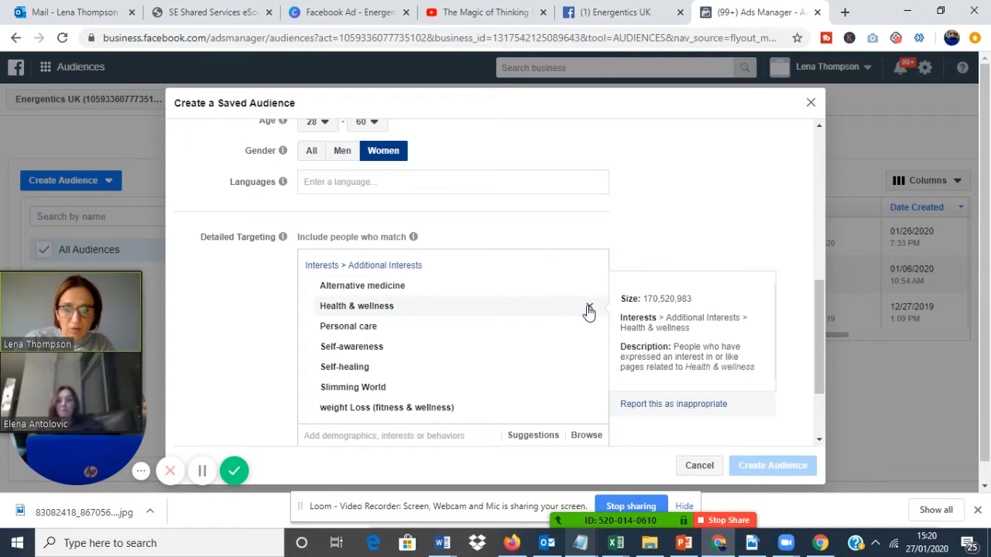
pyautogui.click(588, 308)
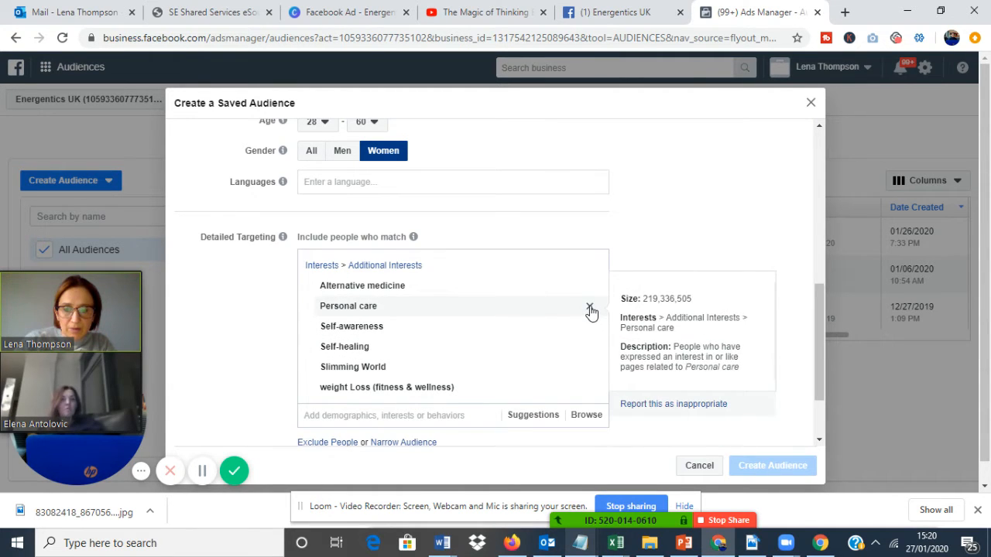
pyautogui.click(590, 309)
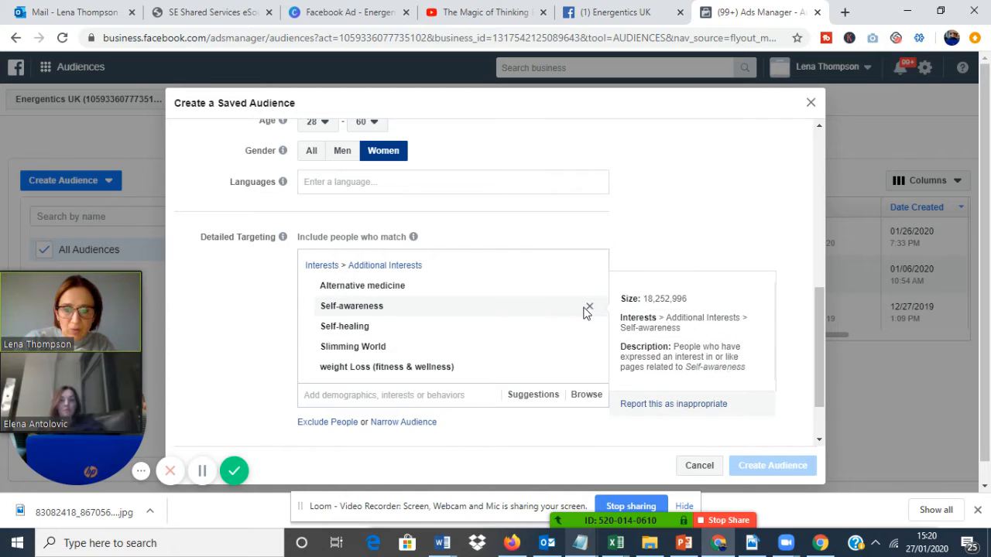
pyautogui.click(590, 309)
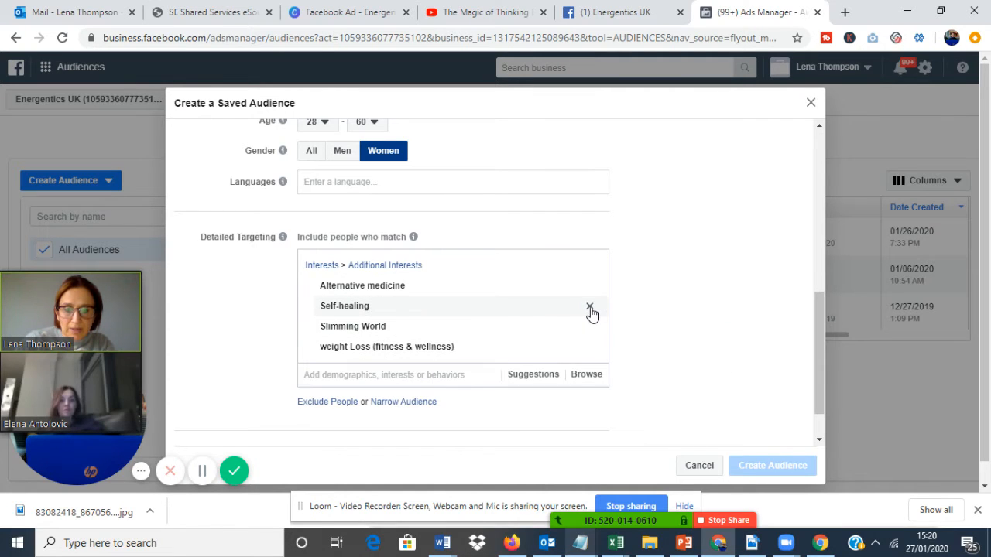
pyautogui.click(590, 309)
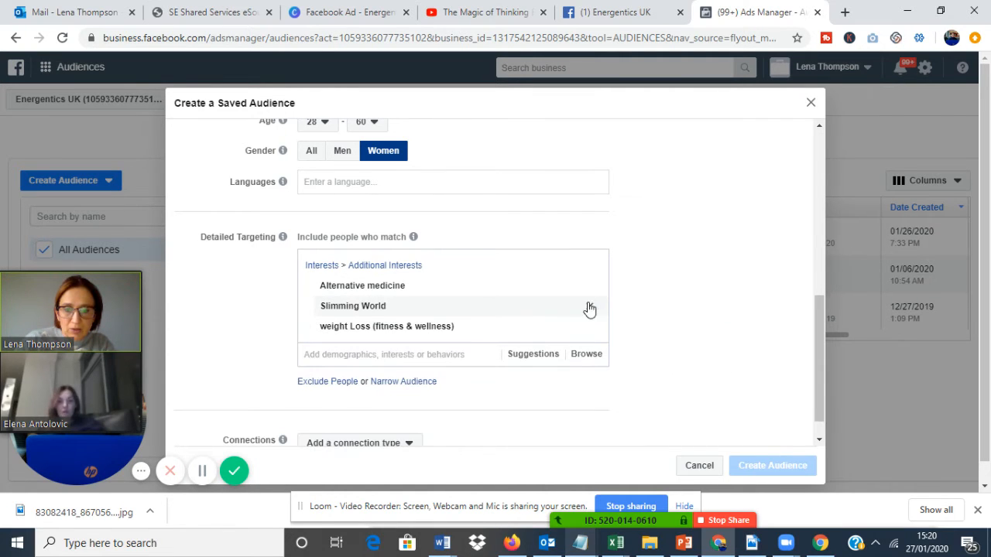
pyautogui.click(590, 308)
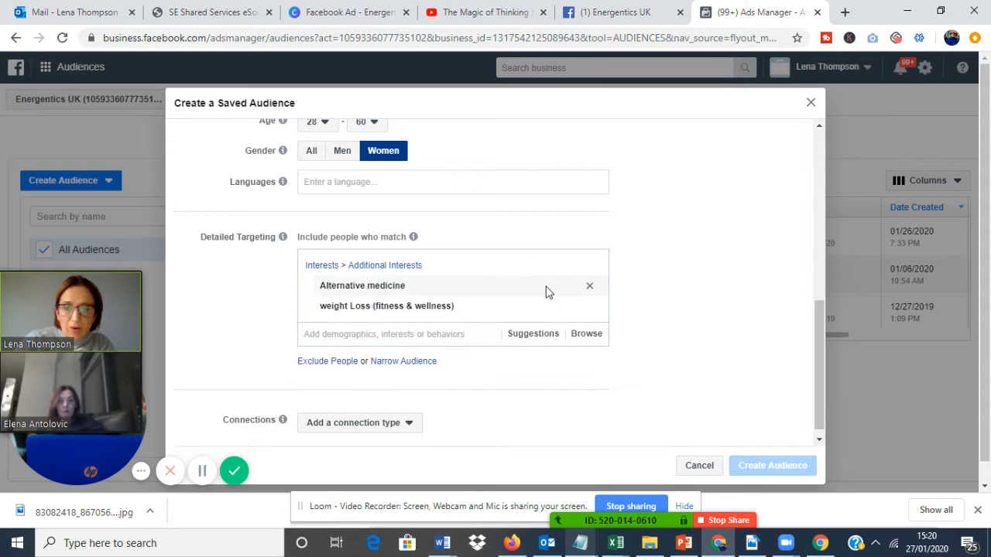
pyautogui.click(589, 288)
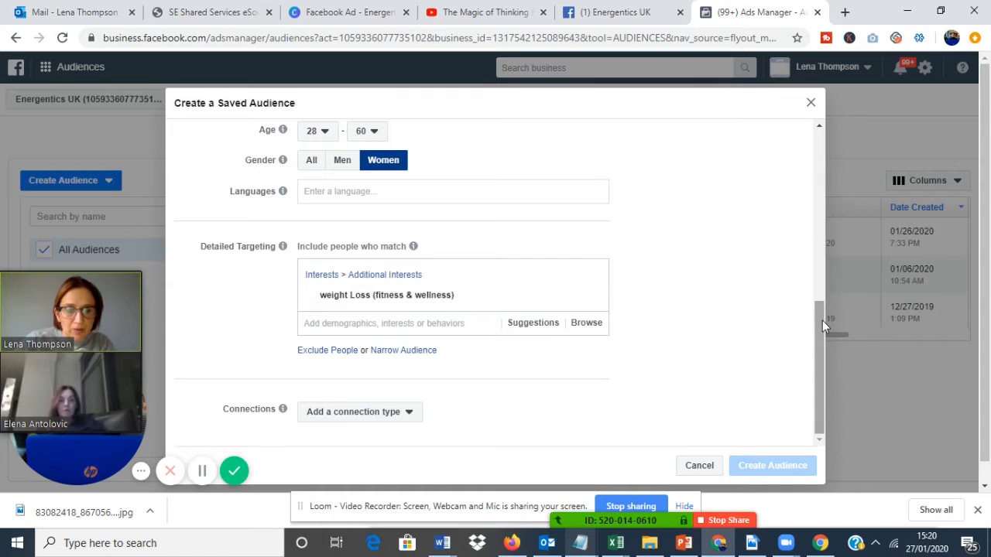
# Try to replace the Dubai location by searching for "uae" and picking the city Uaè, Bafata, and remove that city again.
pyautogui.moveTo(822, 320); pyautogui.dragTo(807, 220)
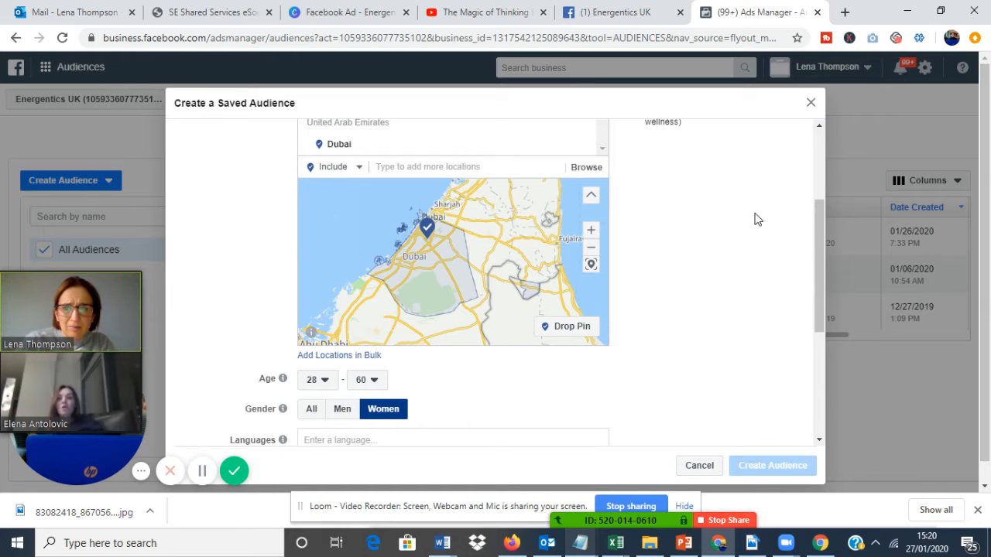
pyautogui.moveTo(819, 240); pyautogui.dragTo(815, 189)
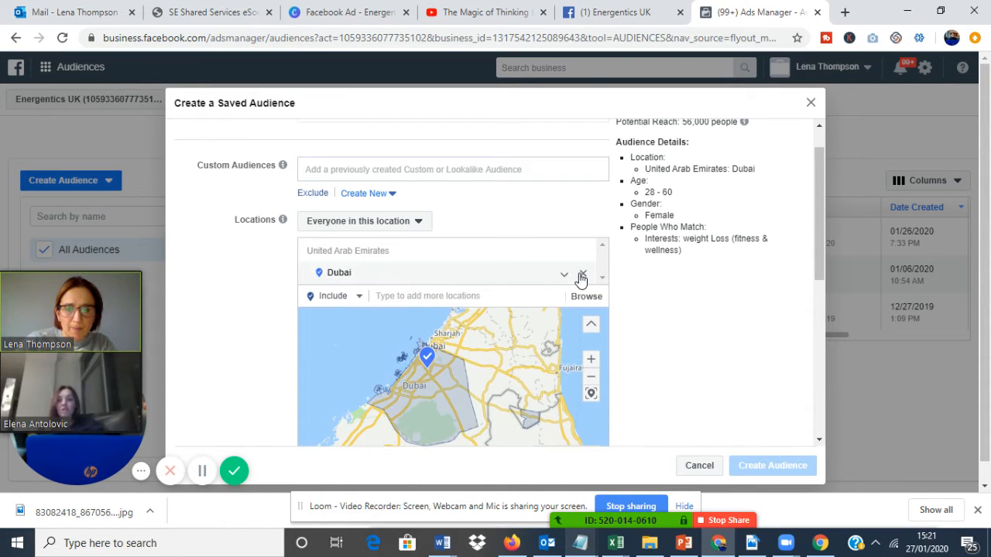
pyautogui.click(584, 277)
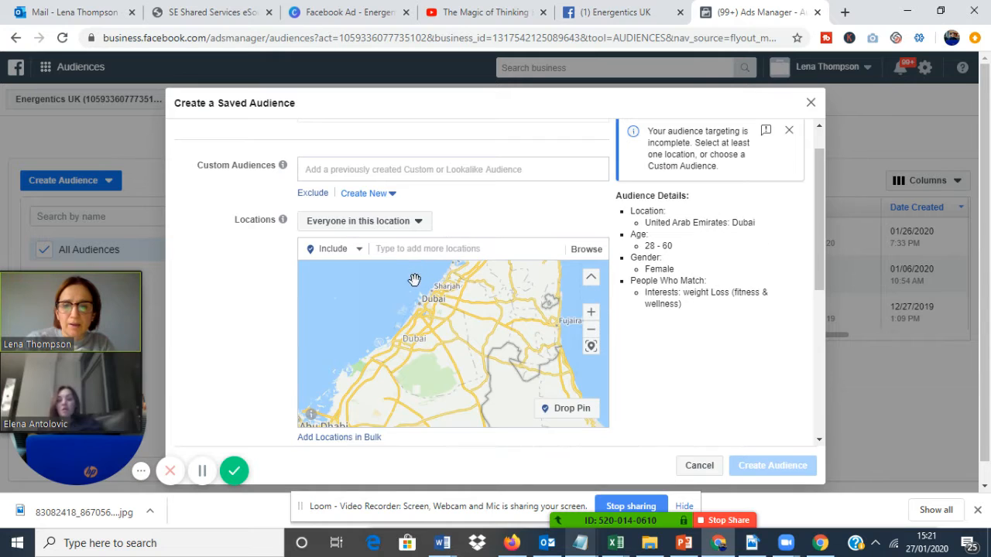
pyautogui.write('uae')
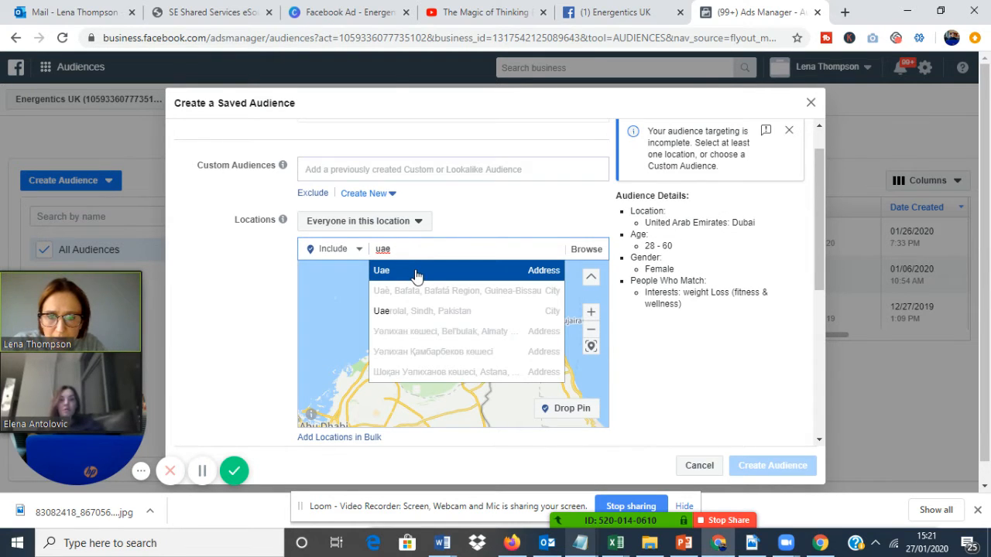
pyautogui.click(470, 290)
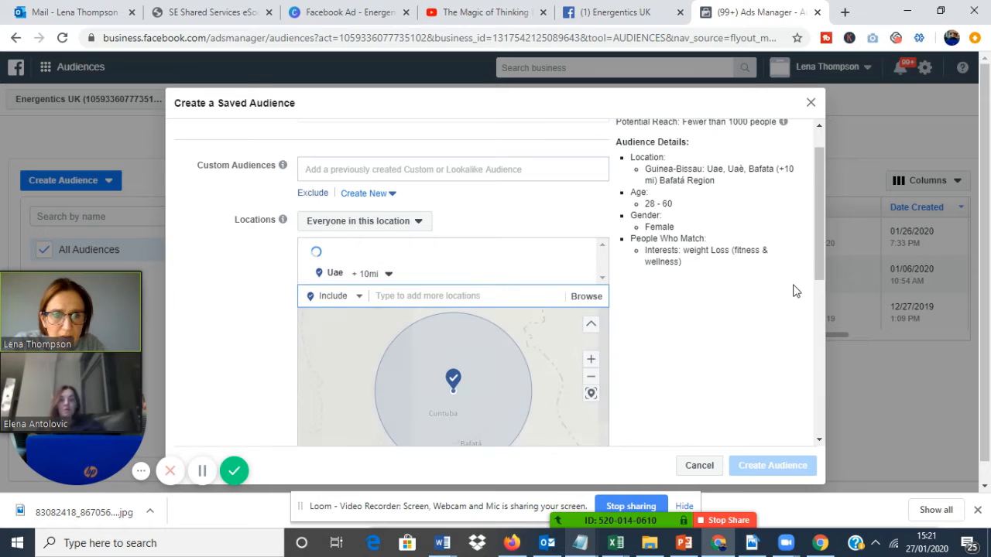
pyautogui.moveTo(816, 248); pyautogui.dragTo(821, 207)
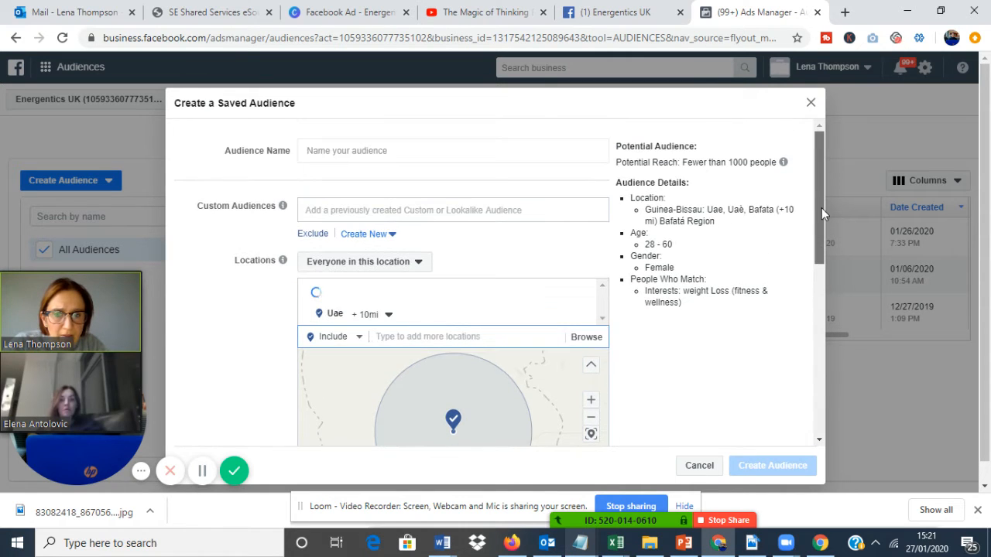
pyautogui.moveTo(421, 315)
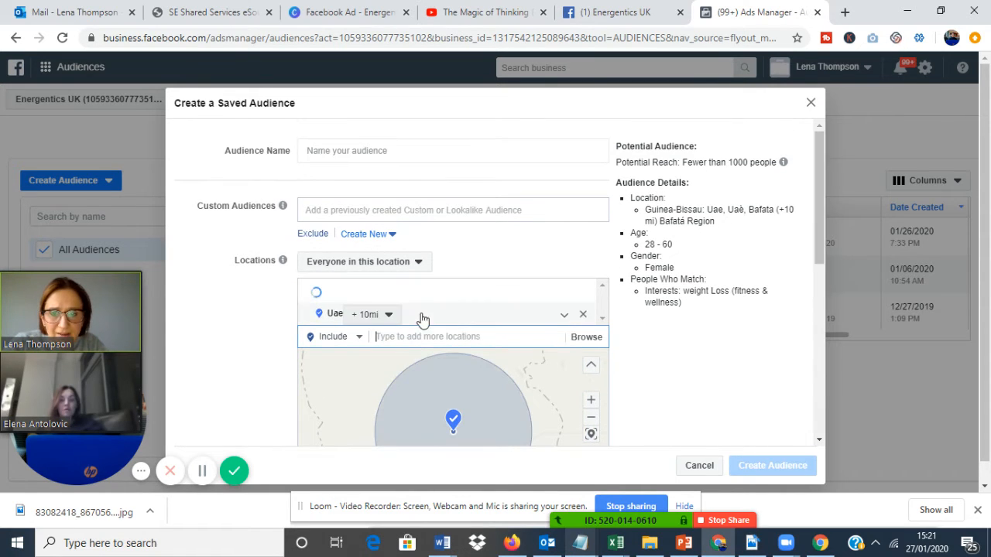
pyautogui.click(583, 316)
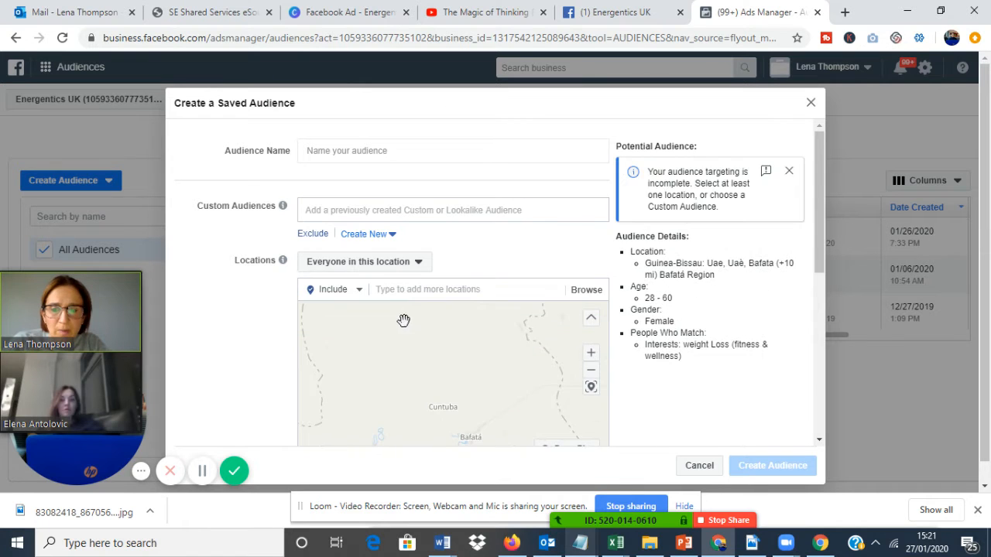
# Add the states Dubai and Abu Dhabi Emirate in the United Arab Emirates to the audience's included locations.
pyautogui.click(404, 289)
pyautogui.write('dubai')
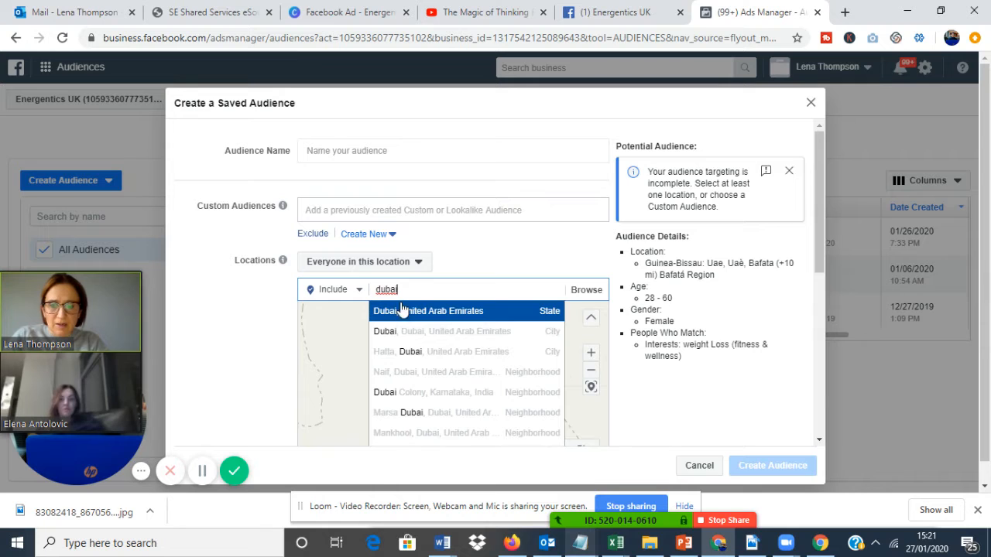
pyautogui.click(408, 320)
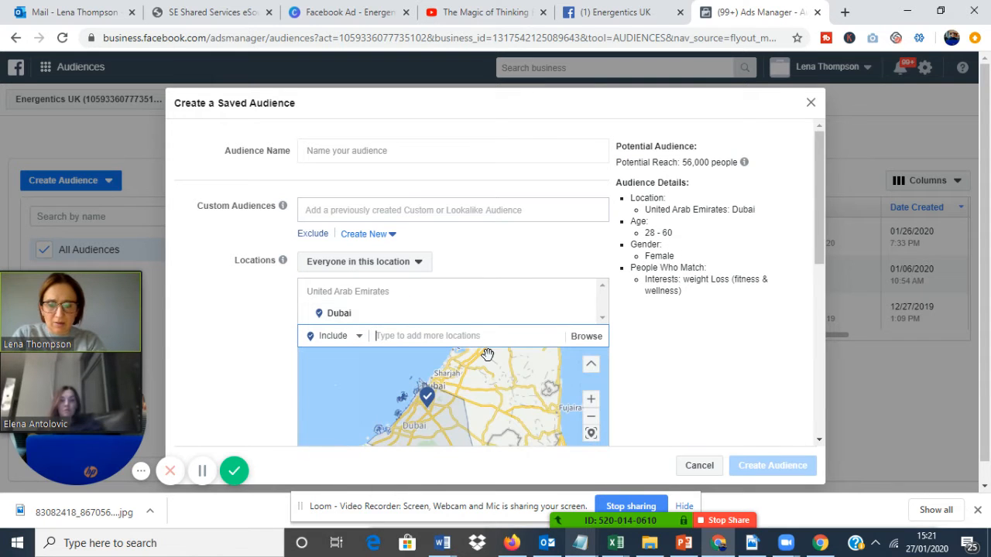
pyautogui.write('abuda')
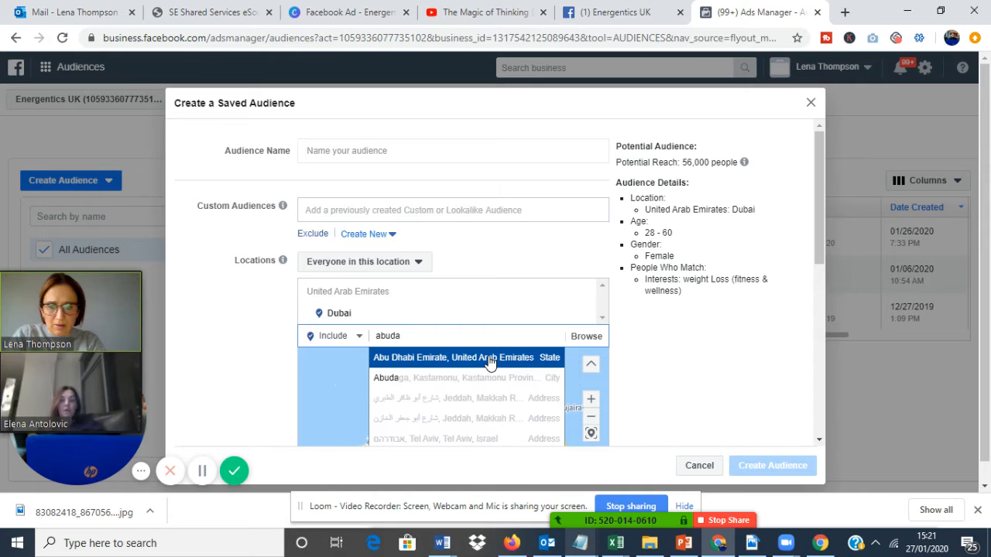
pyautogui.click(490, 364)
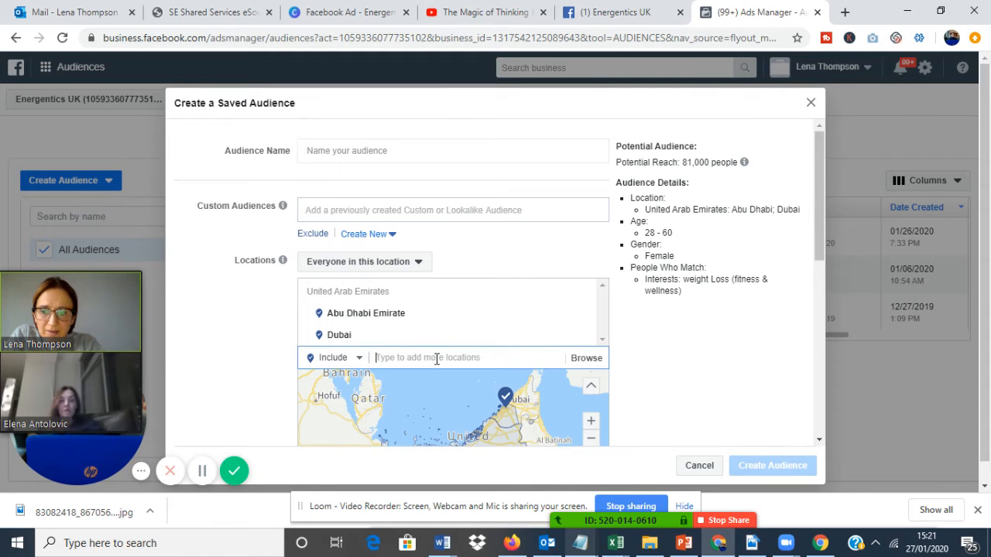
# Search the locations for "shar" and include the city of Sharjah, Emirate of Sharjah.
pyautogui.write('sh')
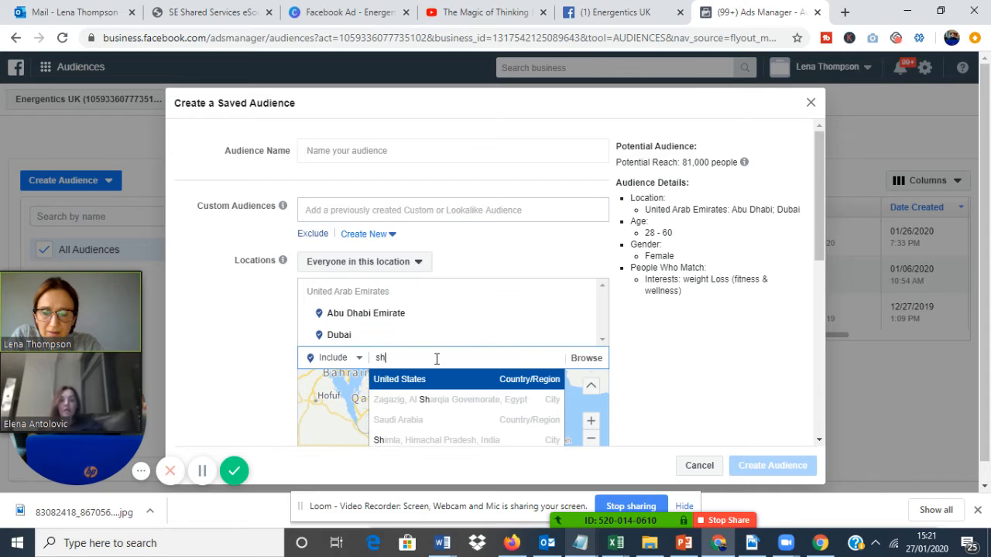
pyautogui.write('a')
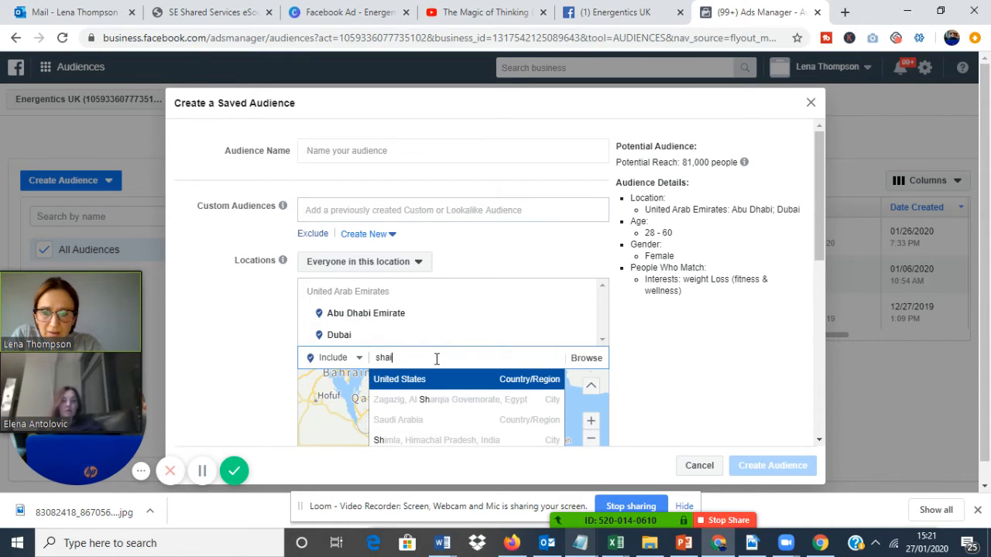
pyautogui.write('r')
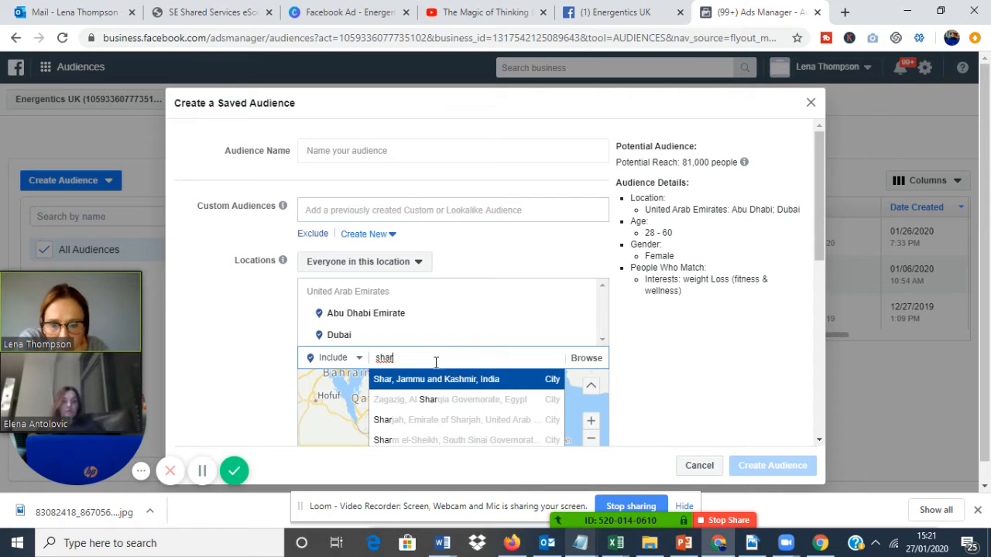
pyautogui.click(430, 426)
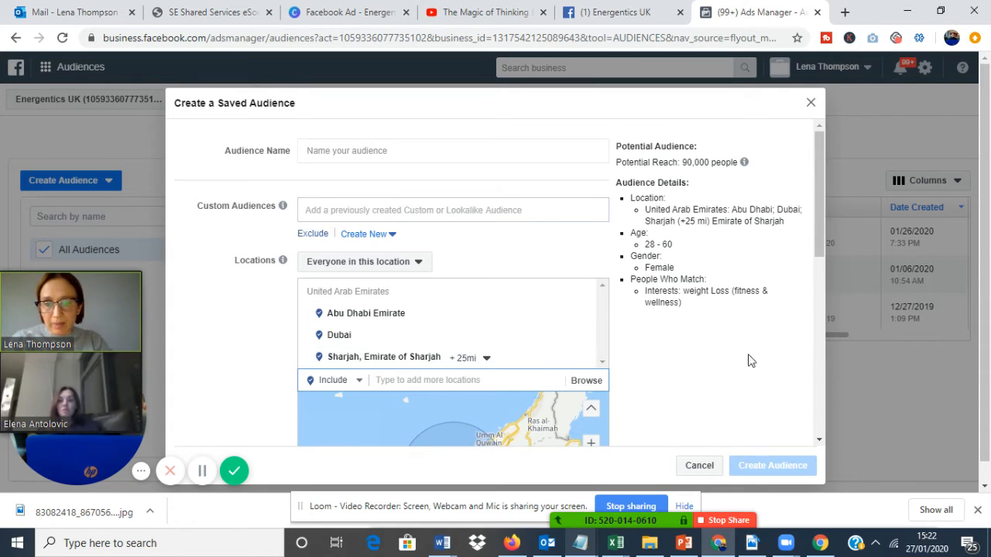
# Narrow the audience in the detailed targeting so that people must also match the interest Alternative medicine.
pyautogui.moveTo(819, 209); pyautogui.dragTo(817, 374)
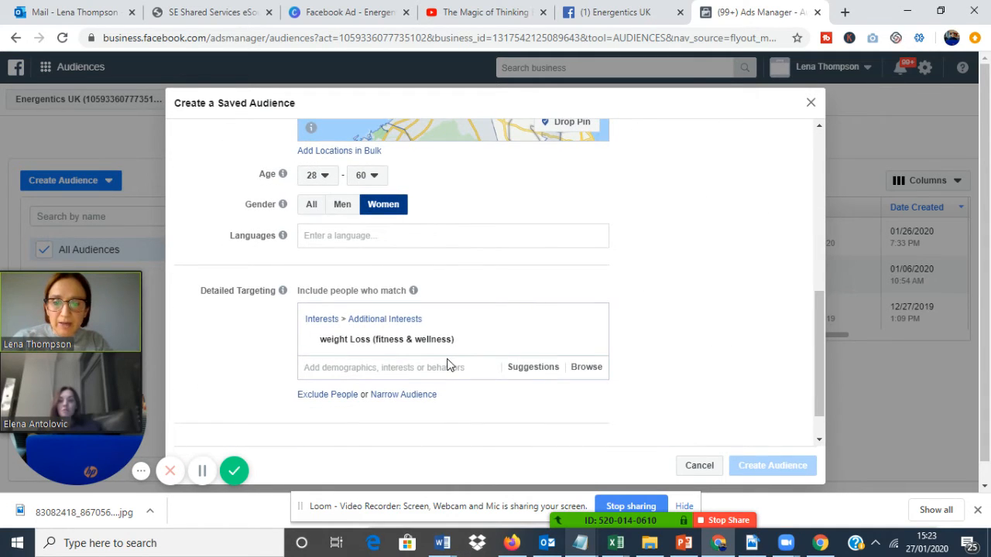
pyautogui.click(397, 395)
pyautogui.click(396, 414)
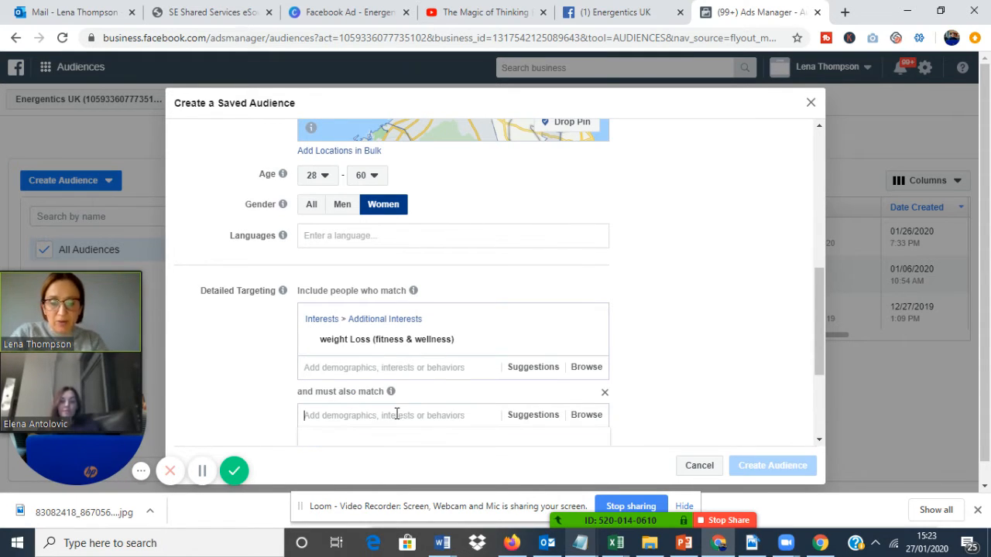
pyautogui.write('alternative')
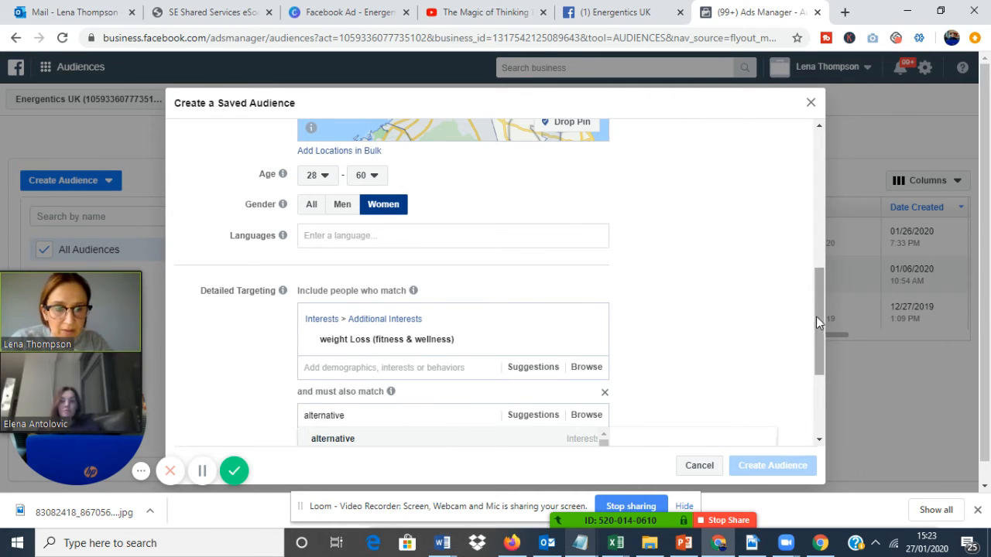
pyautogui.moveTo(817, 317); pyautogui.dragTo(819, 343)
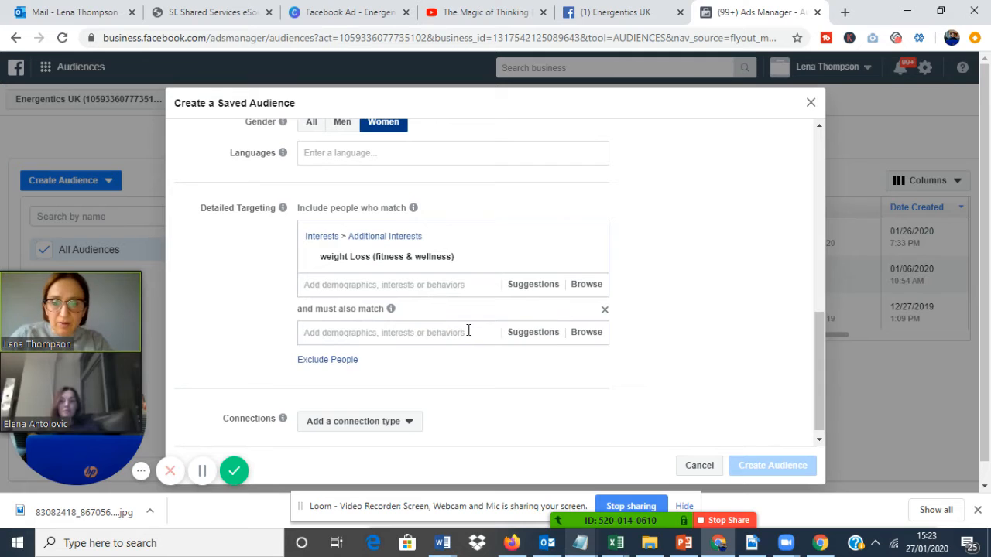
pyautogui.write('alternative healin')
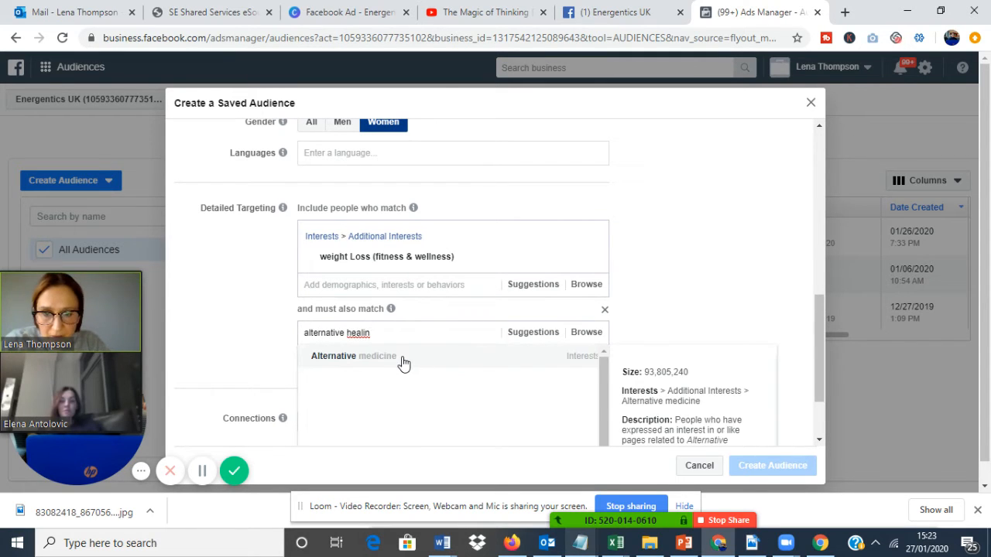
pyautogui.click(402, 361)
pyautogui.moveTo(822, 334)
pyautogui.mouseDown()
pyautogui.moveTo(818, 175)
pyautogui.moveTo(825, 326)
pyautogui.mouseUp()
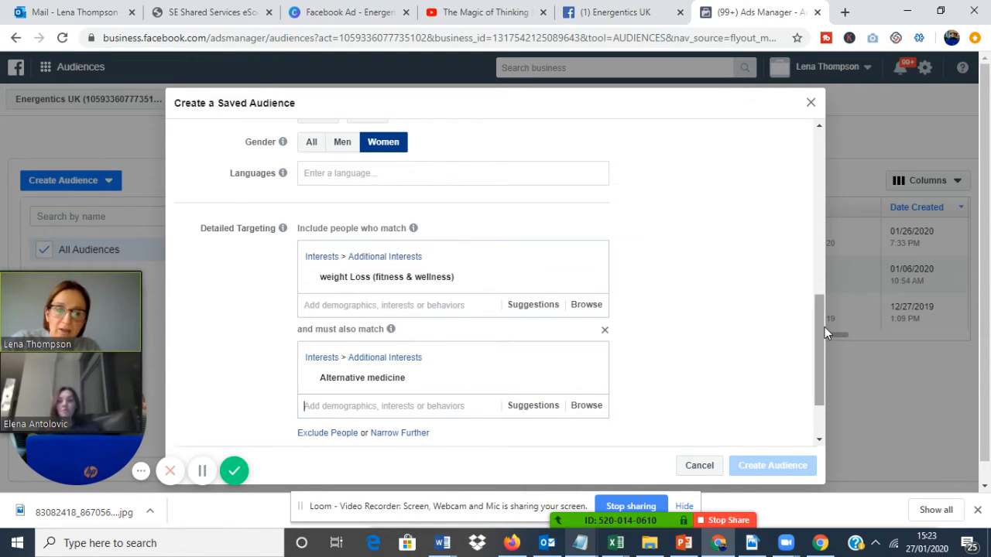
pyautogui.moveTo(822, 327); pyautogui.dragTo(822, 356)
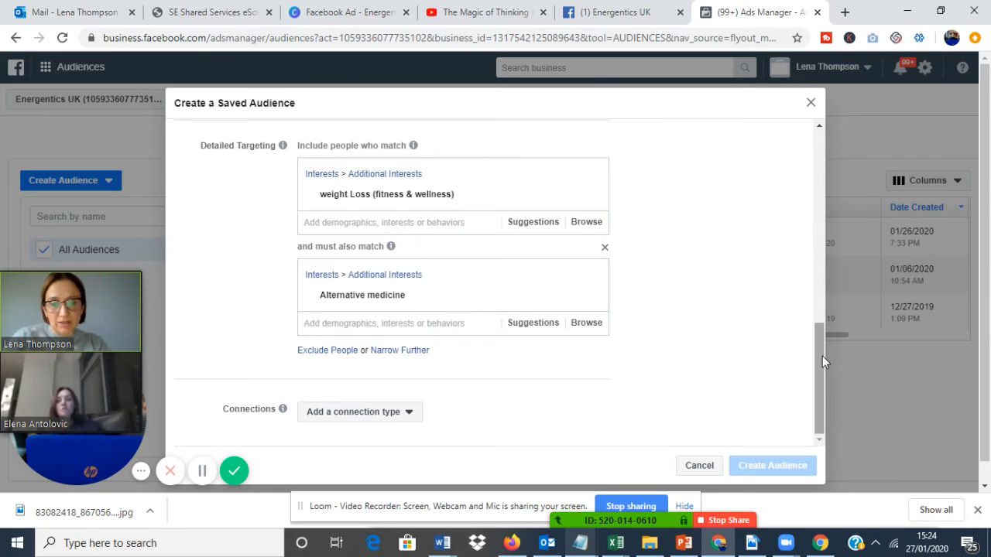
# Change the audience's gender from women only to All and review the rest of the audience settings.
pyautogui.moveTo(822, 357); pyautogui.dragTo(824, 172)
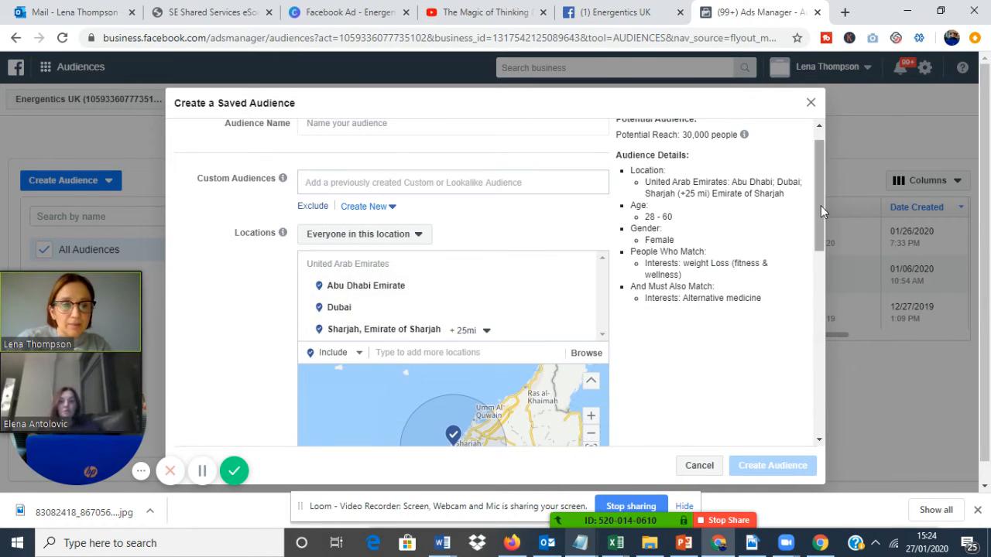
pyautogui.moveTo(820, 207); pyautogui.dragTo(819, 299)
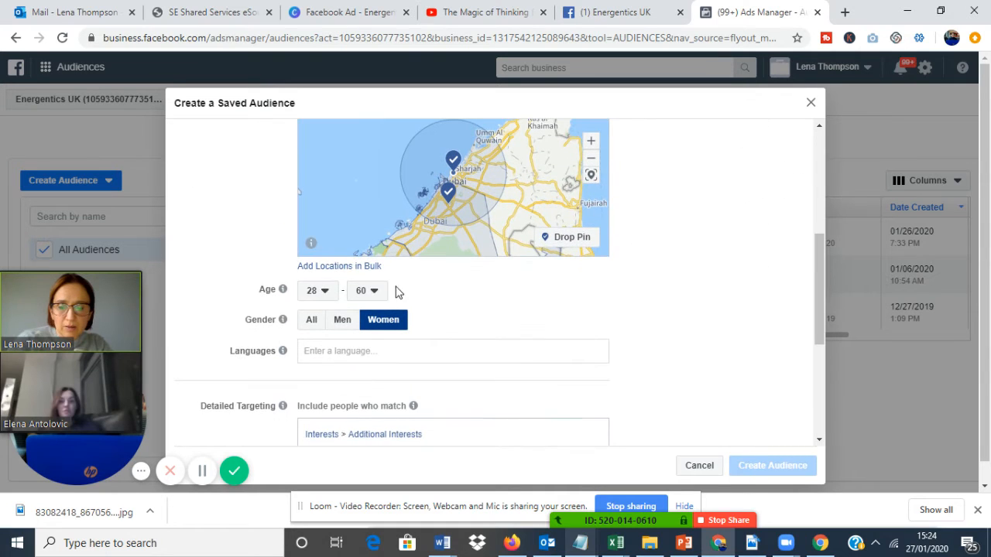
pyautogui.click(310, 325)
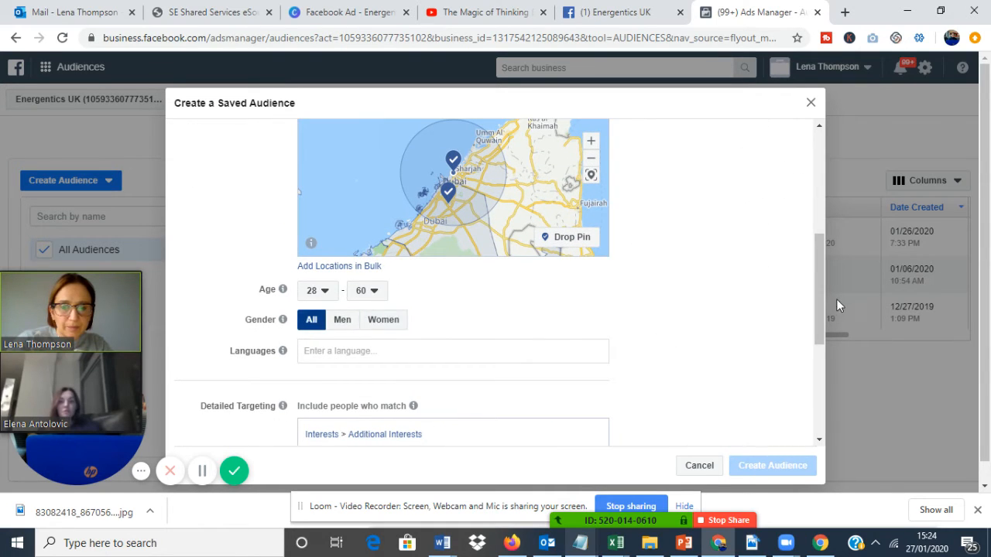
pyautogui.moveTo(819, 308); pyautogui.dragTo(825, 374)
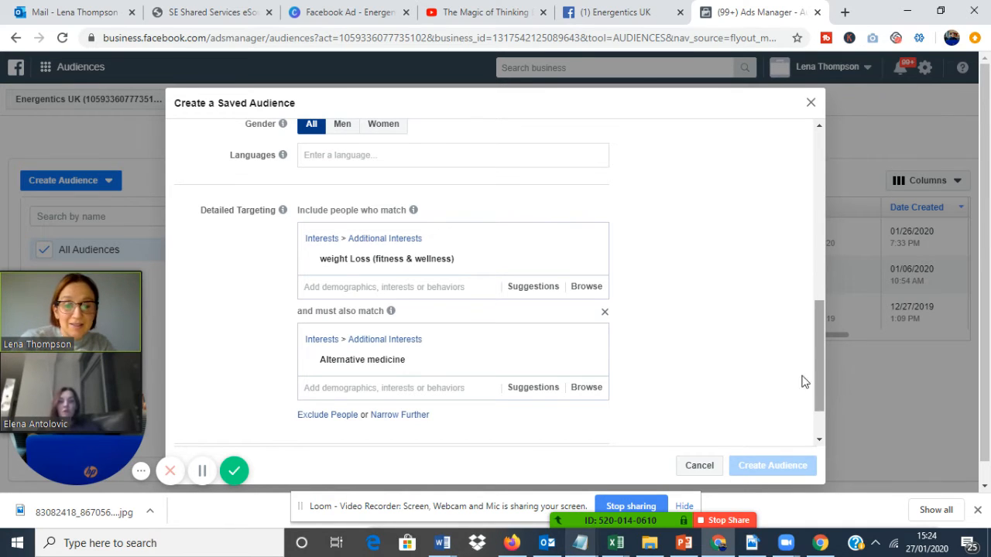
pyautogui.moveTo(814, 340); pyautogui.dragTo(807, 150)
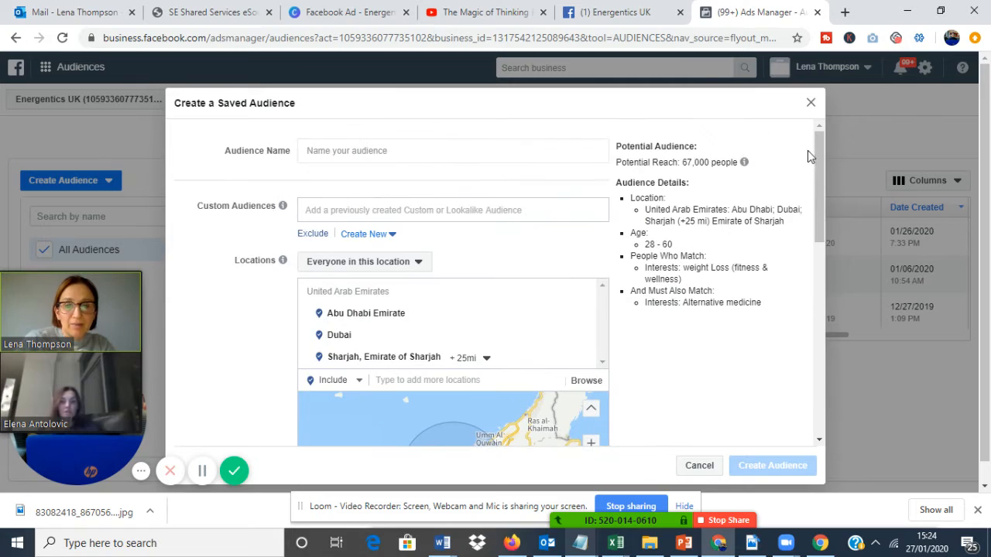
# Look at the location options for Dubai and Abu Dhabi Emirate, and set the radius around Sharjah to 50 mi.
pyautogui.click(436, 152)
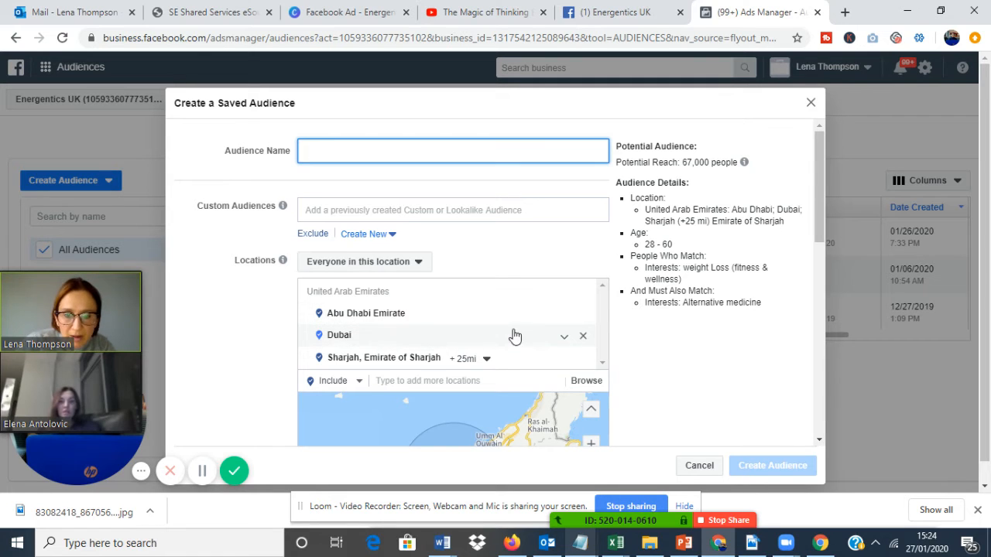
pyautogui.click(563, 337)
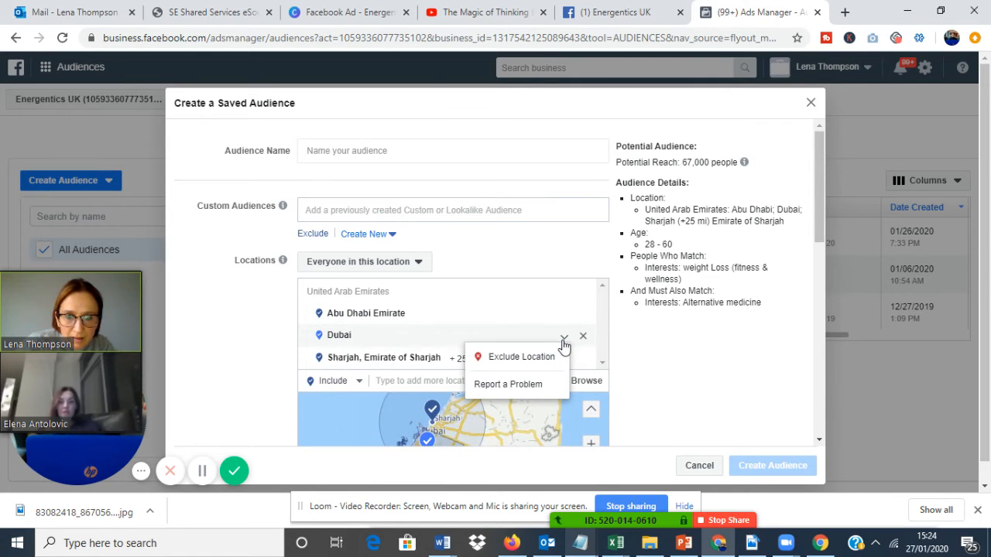
pyautogui.click(548, 319)
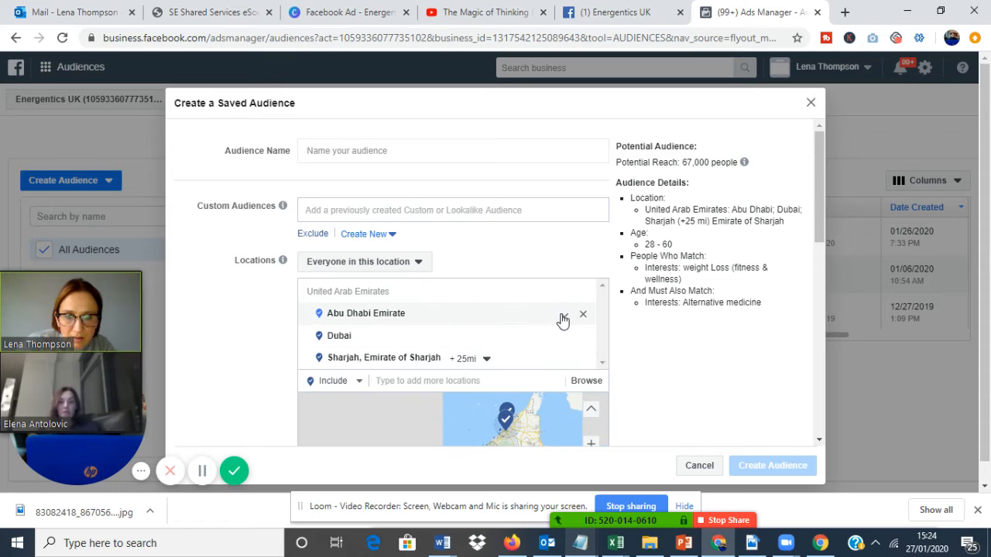
pyautogui.click(564, 317)
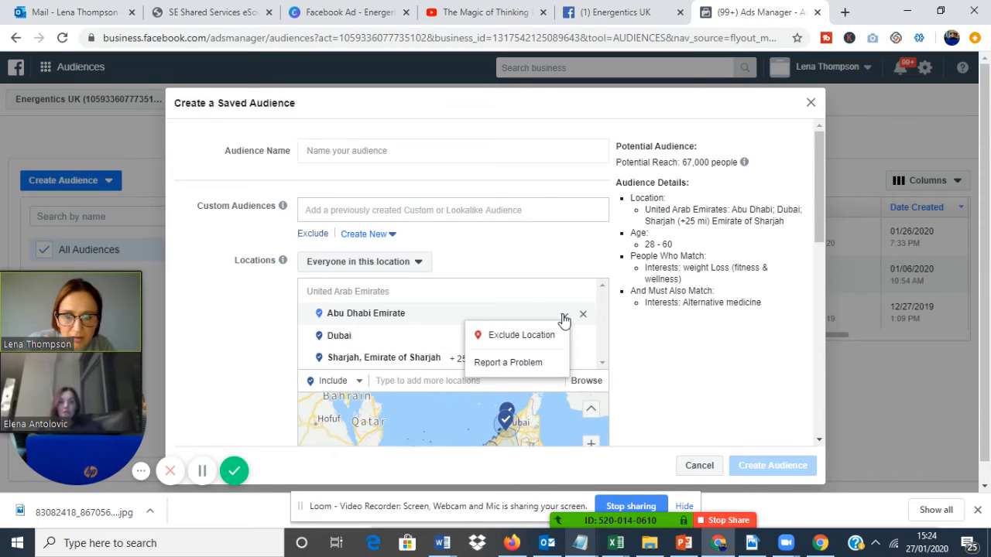
pyautogui.click(362, 360)
pyautogui.click(484, 361)
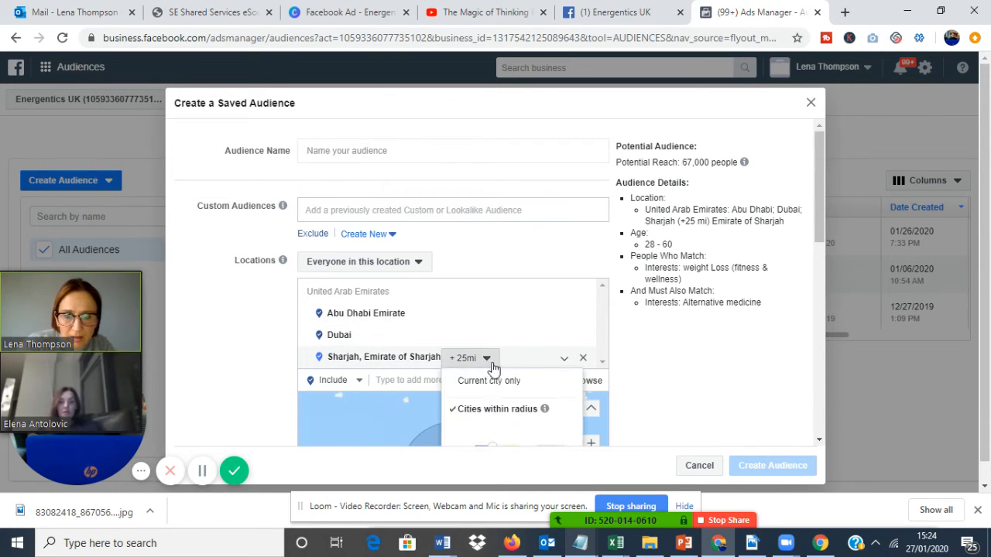
pyautogui.moveTo(824, 238); pyautogui.dragTo(820, 285)
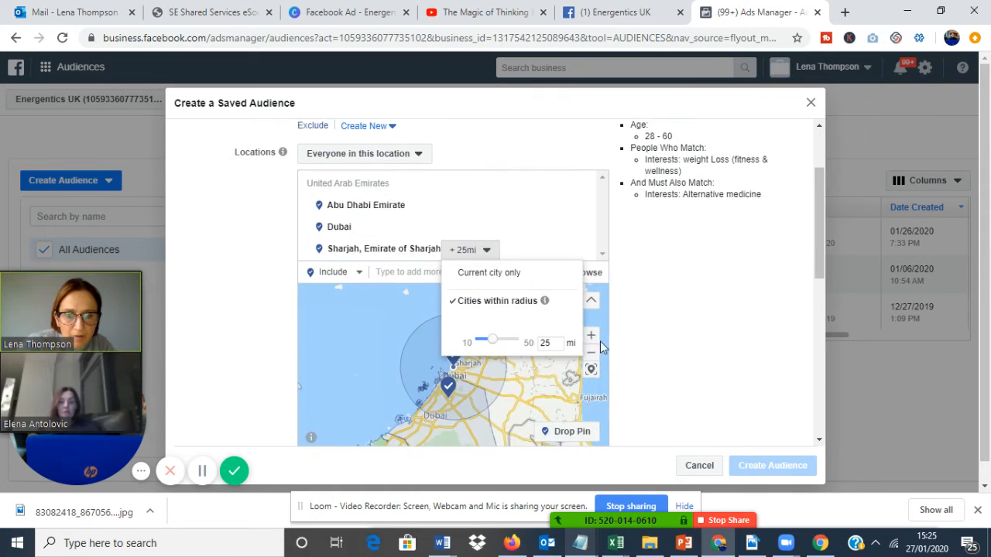
pyautogui.moveTo(492, 341); pyautogui.dragTo(531, 343)
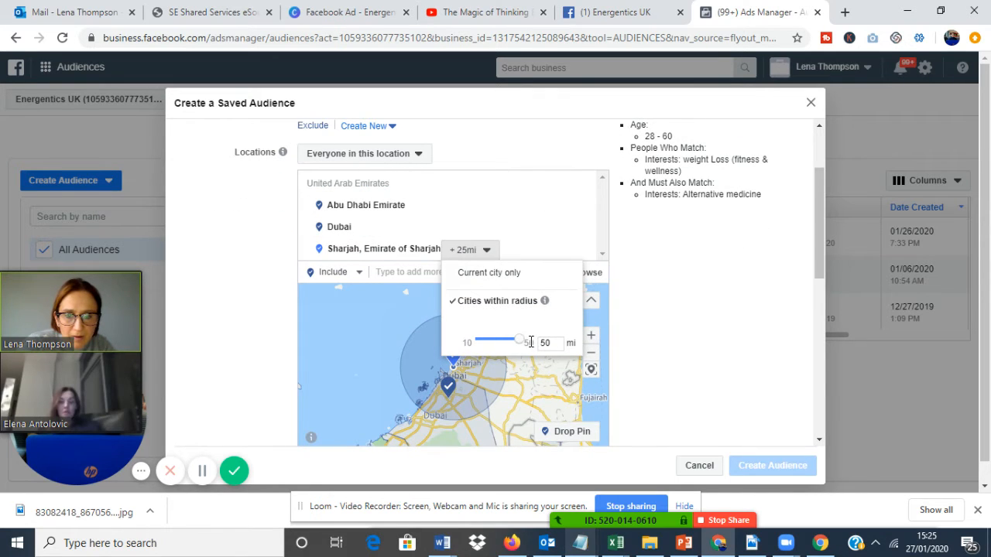
pyautogui.click(675, 343)
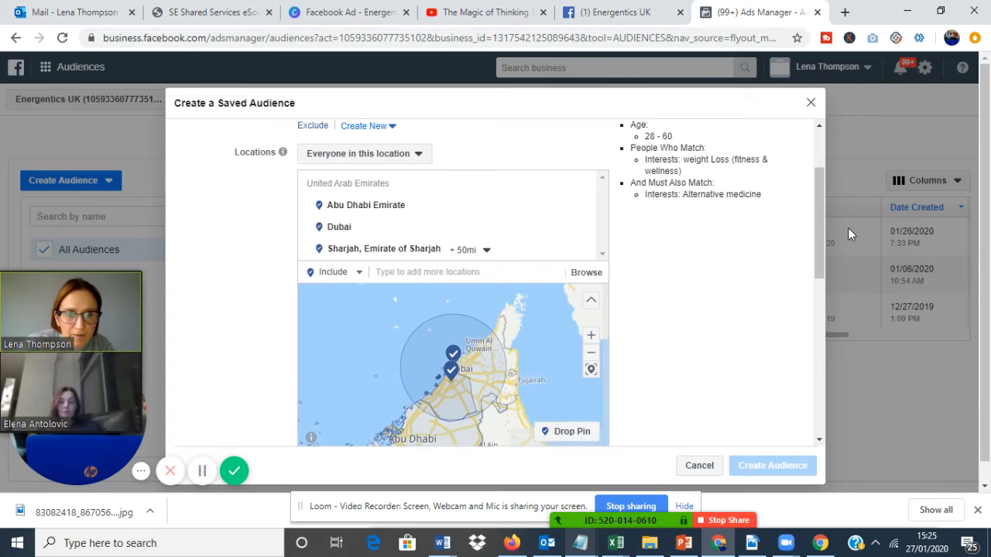
pyautogui.moveTo(826, 227); pyautogui.dragTo(808, 192)
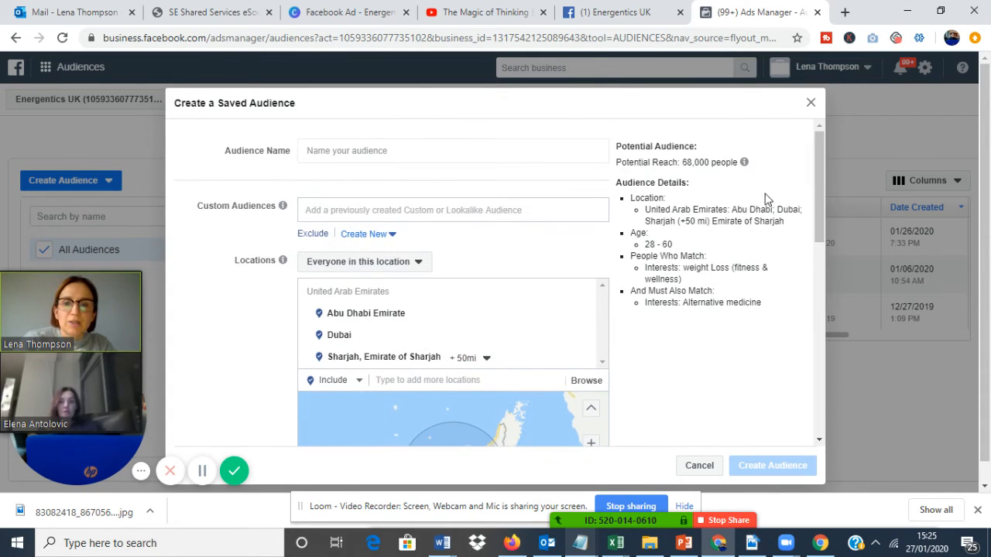
# Try to enter "Dubai Burn" in the custom audiences of the saved audience.
pyautogui.click(545, 209)
pyautogui.write('Dubai Burn')
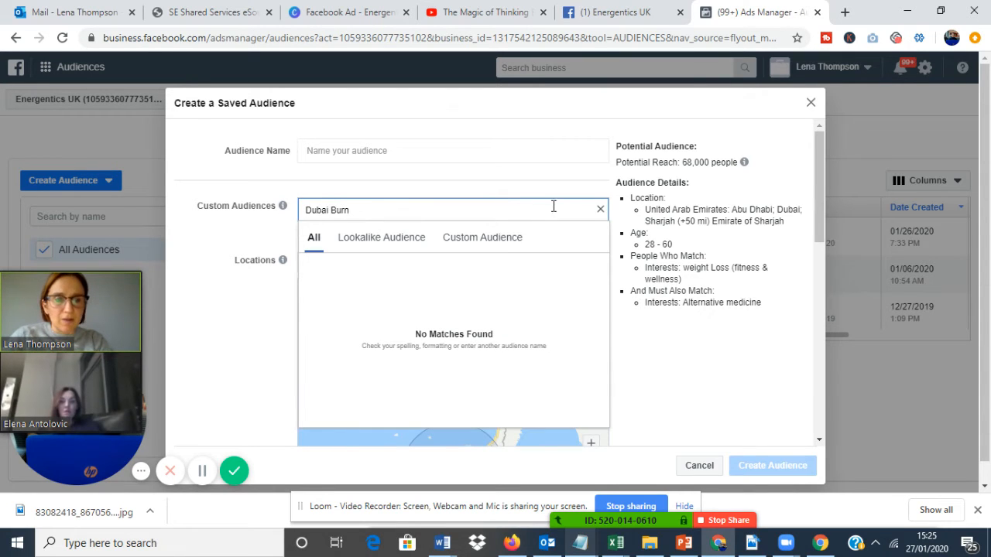
pyautogui.moveTo(818, 210); pyautogui.dragTo(807, 395)
pyautogui.scroll(-3, 808, 395)
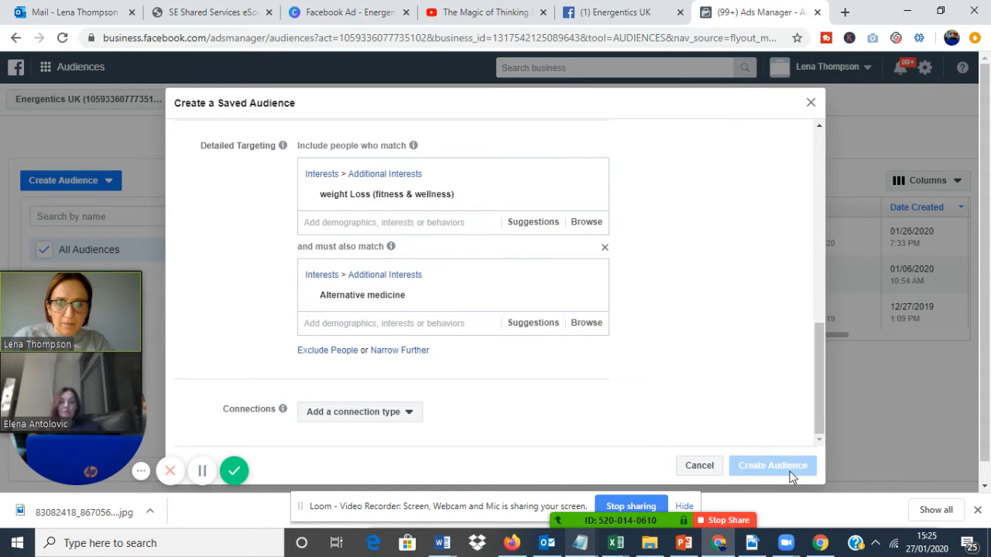
pyautogui.click(389, 224)
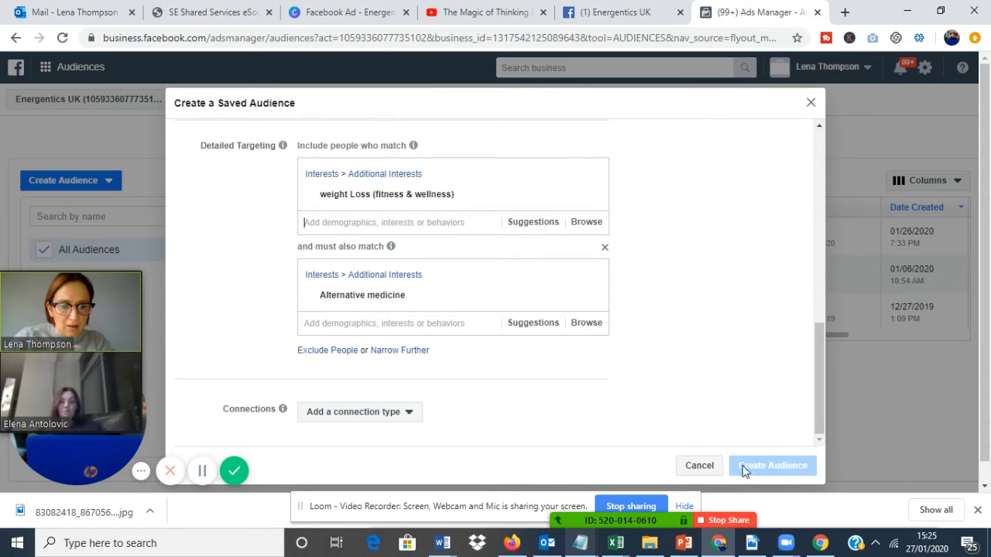
# Name the audience "Dubai Burn" and create the saved audience.
pyautogui.moveTo(817, 414); pyautogui.dragTo(806, 181)
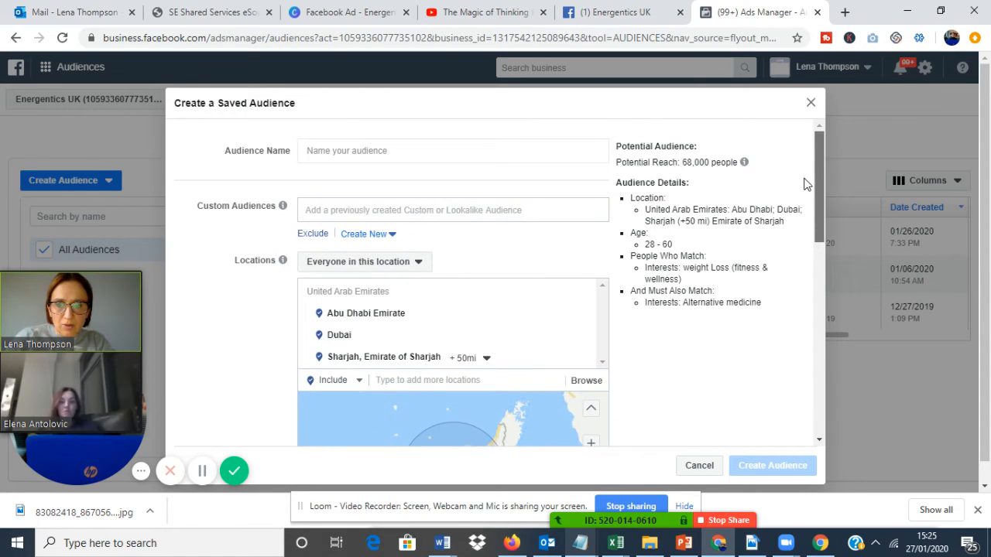
pyautogui.click(410, 151)
pyautogui.write('Dubai Burn')
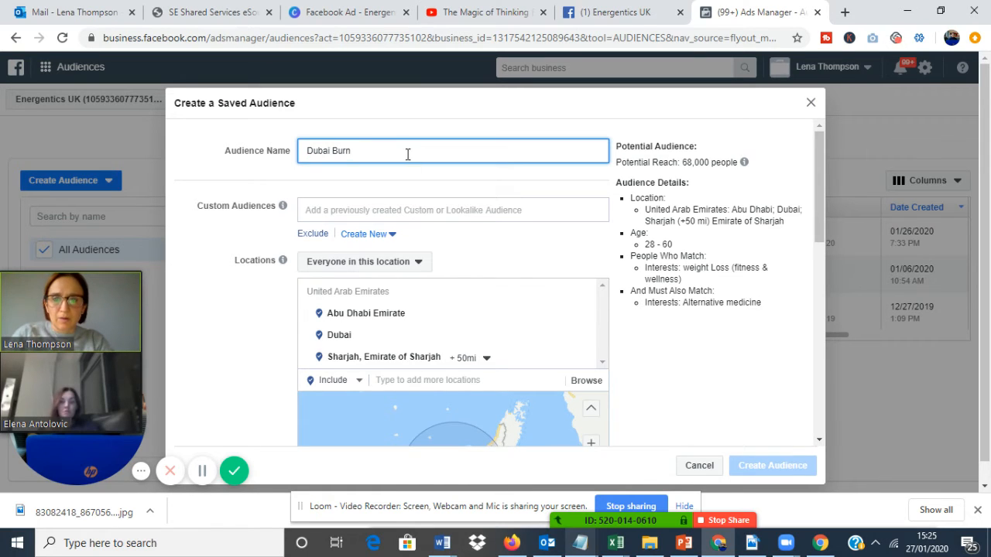
pyautogui.click(373, 206)
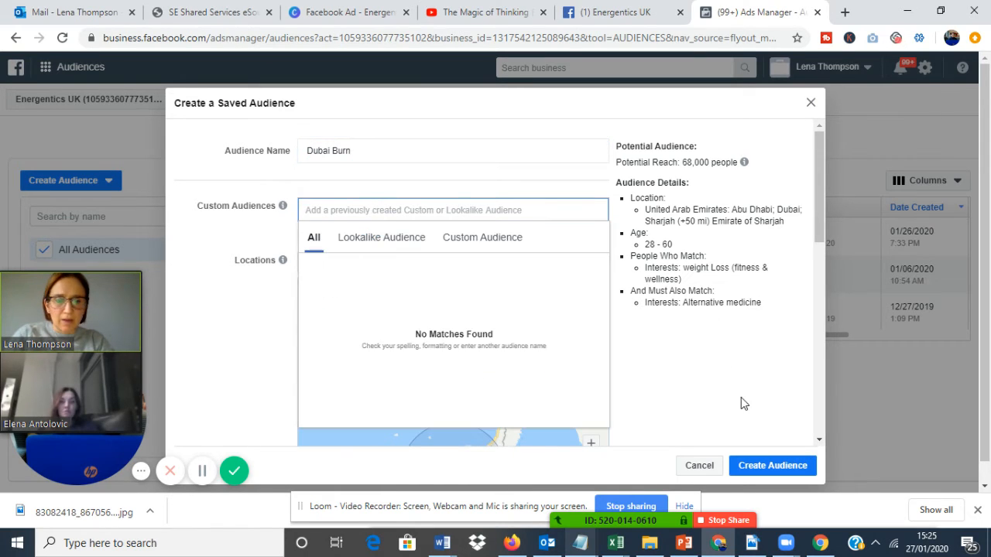
pyautogui.click(771, 469)
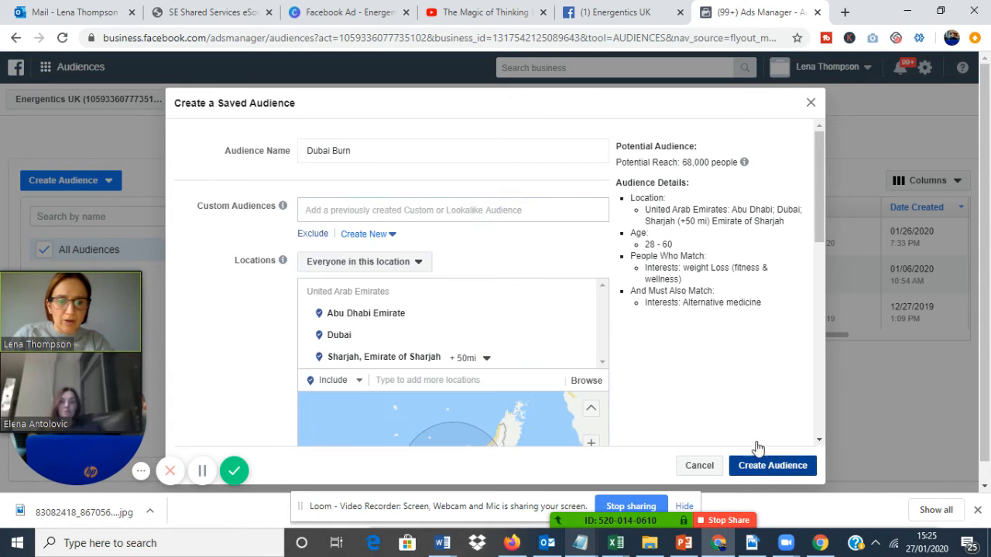
pyautogui.click(776, 466)
pyautogui.moveTo(333, 311)
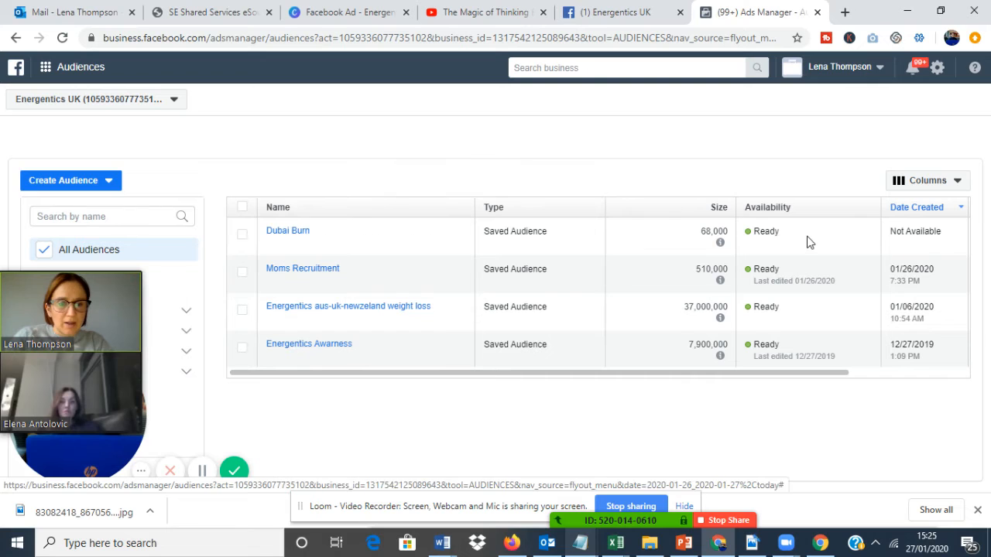
pyautogui.doubleClick(765, 232)
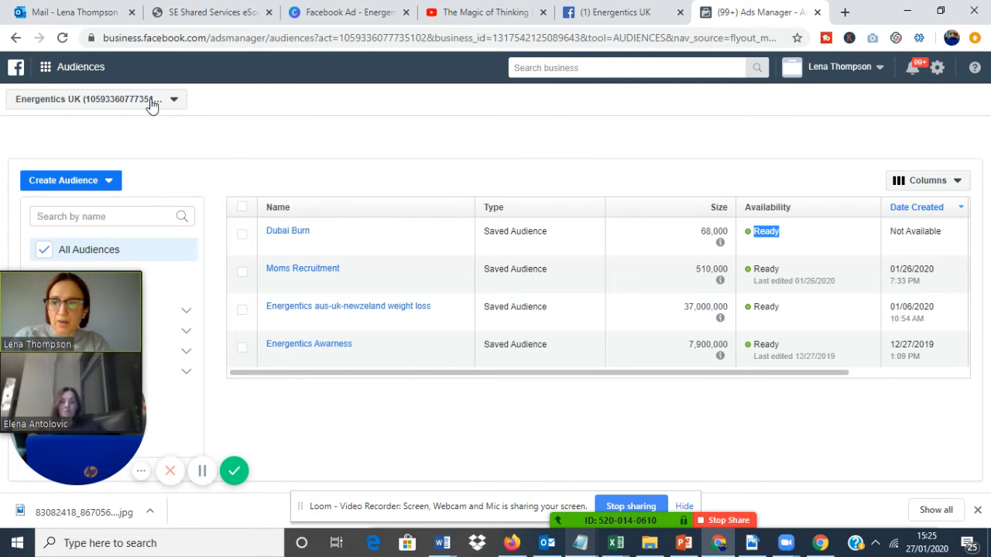
# Go to Ads Manager and start a new campaign with Messages as its marketing objective.
pyautogui.click(45, 68)
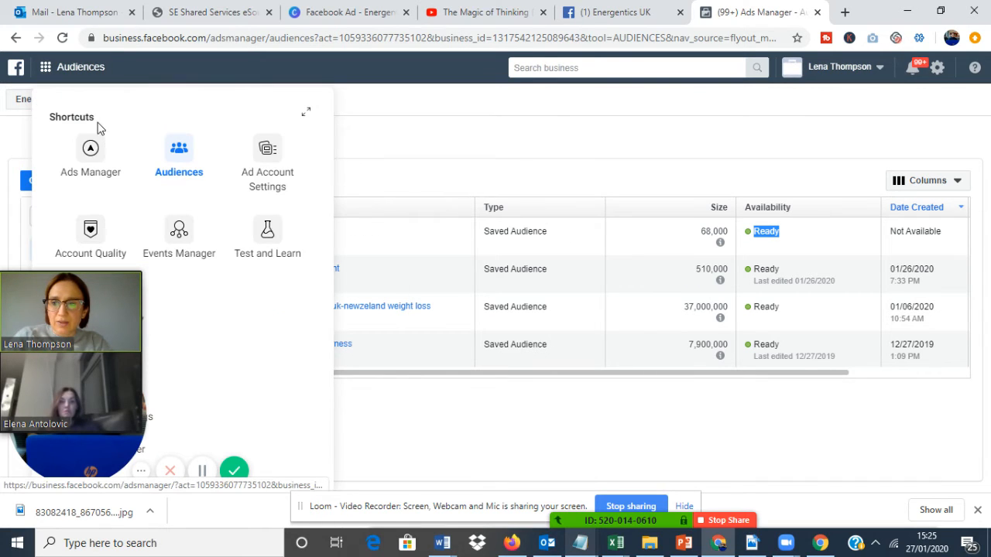
pyautogui.click(90, 147)
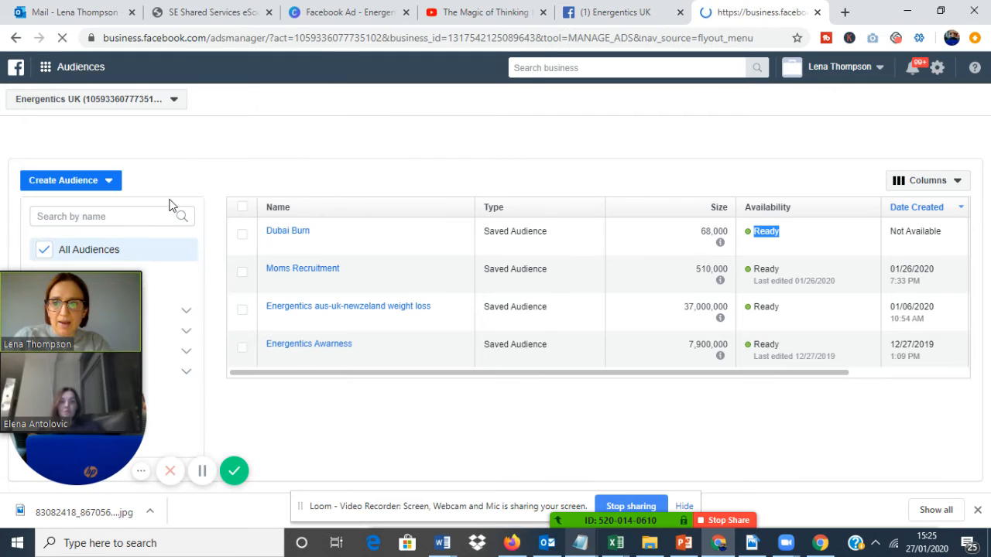
pyautogui.moveTo(137, 281)
pyautogui.moveTo(114, 267); pyautogui.dragTo(582, 231)
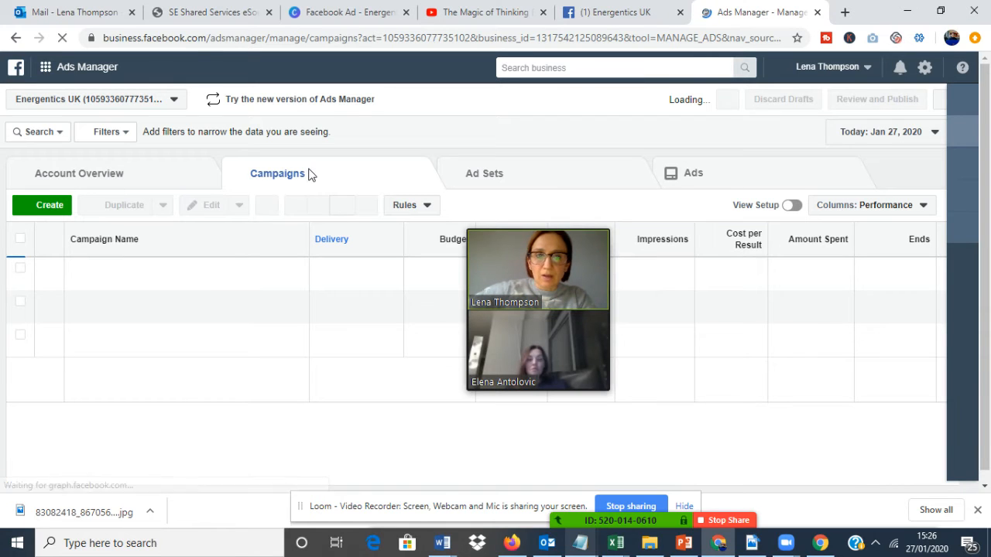
pyautogui.click(46, 206)
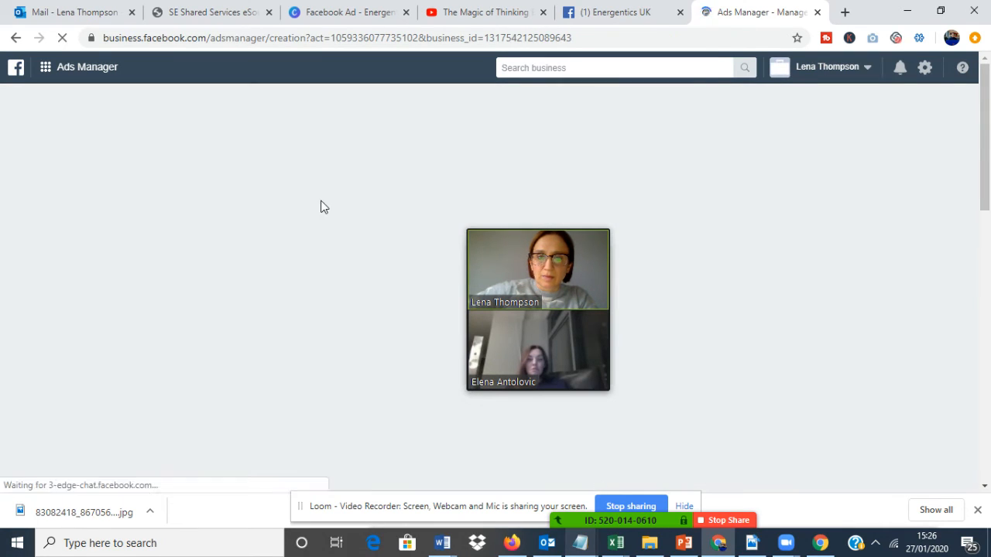
pyautogui.click(524, 271)
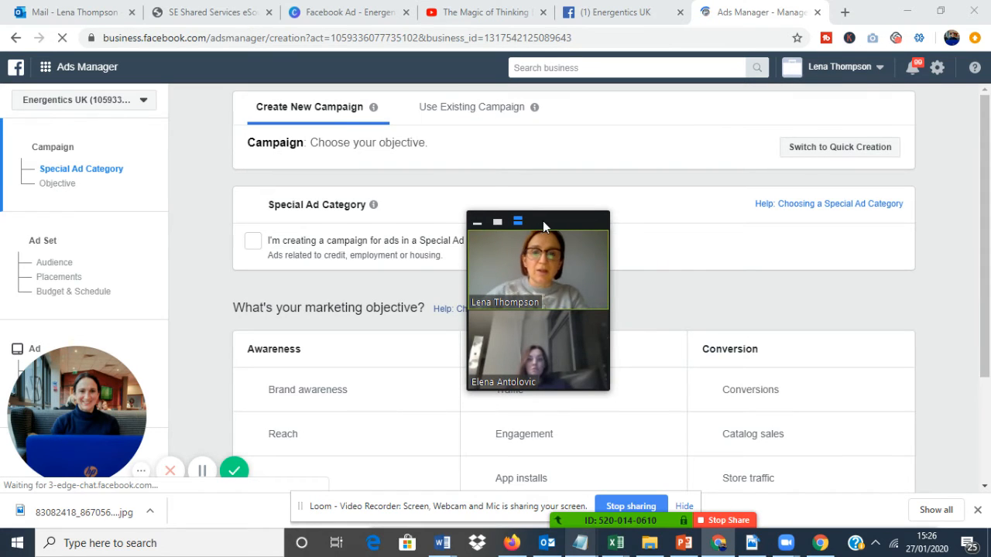
pyautogui.moveTo(542, 221); pyautogui.dragTo(103, 109)
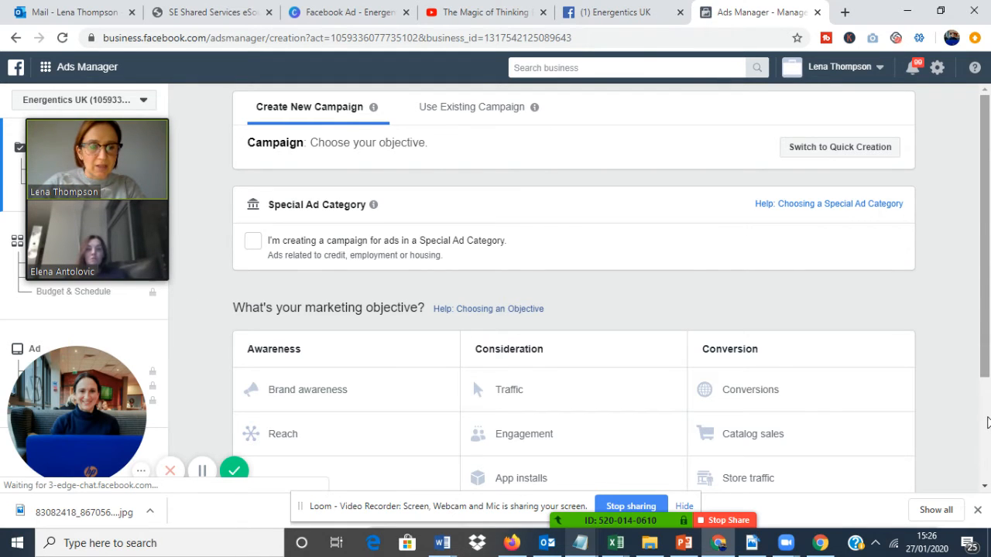
pyautogui.scroll(-2, 983, 373)
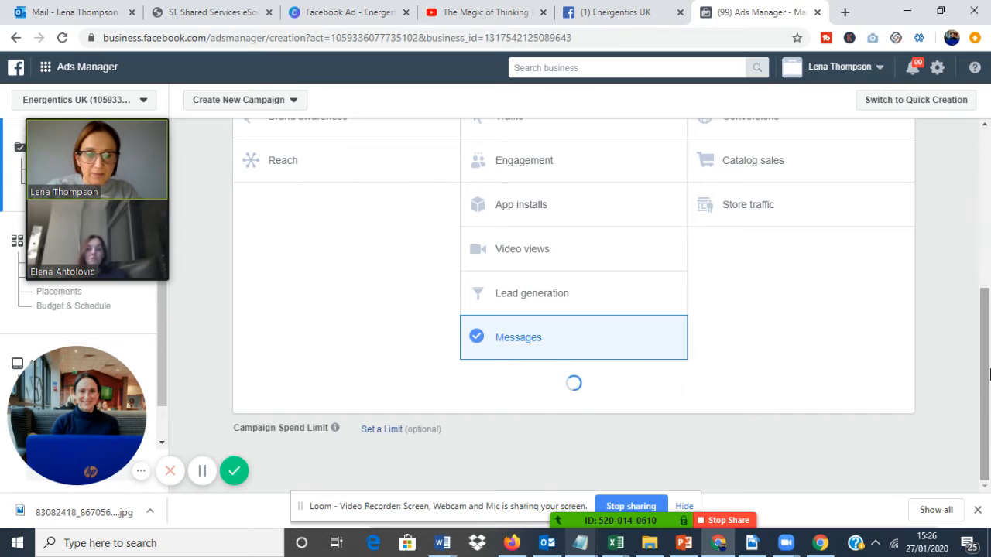
# Enable Campaign Budget Optimization with a daily budget of £5.00 for the Messages campaign and continue to the ad set.
pyautogui.moveTo(989, 374); pyautogui.dragTo(984, 457)
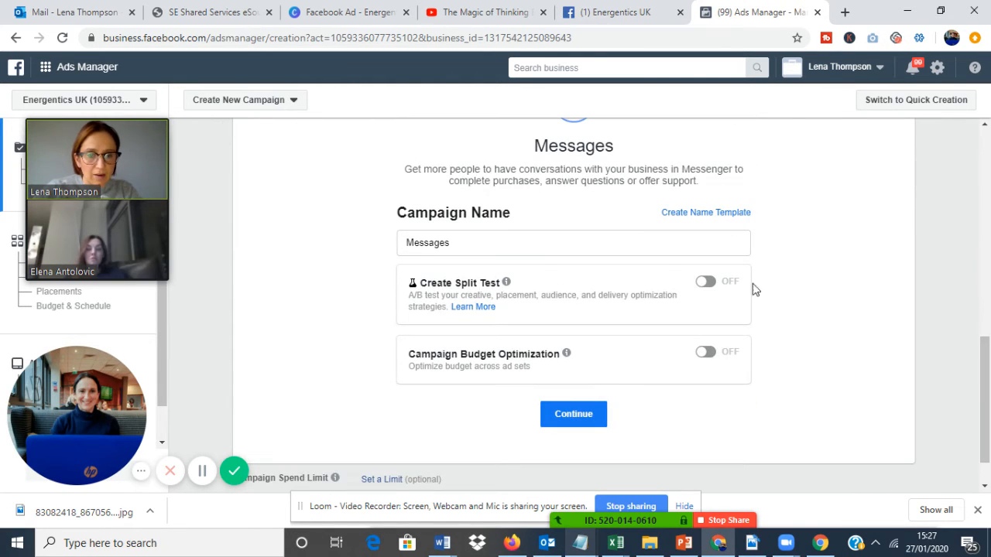
pyautogui.click(706, 366)
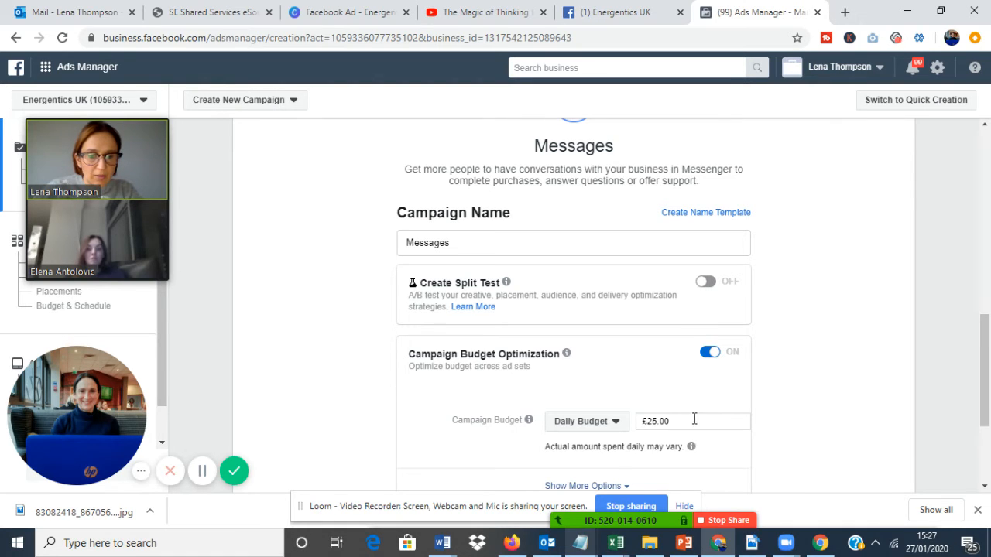
pyautogui.moveTo(694, 418); pyautogui.dragTo(630, 421)
pyautogui.write('5')
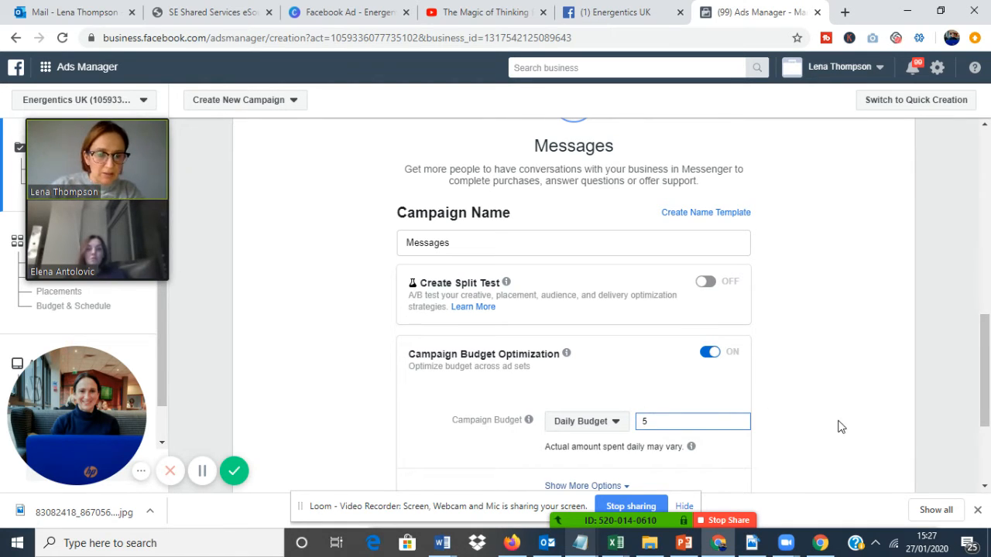
pyautogui.click(987, 418)
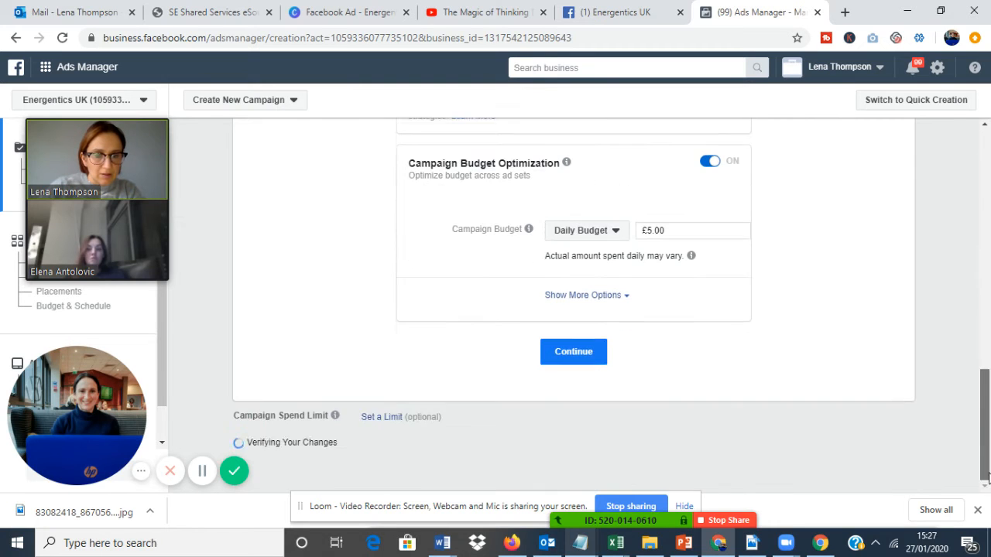
pyautogui.click(577, 370)
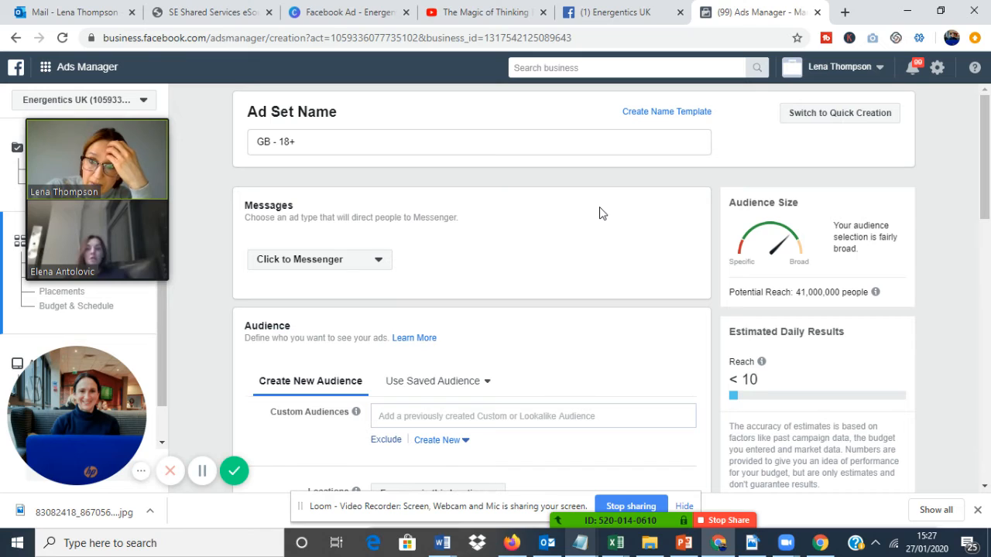
# Rename the ad set as "Dubai test".
pyautogui.click(347, 147)
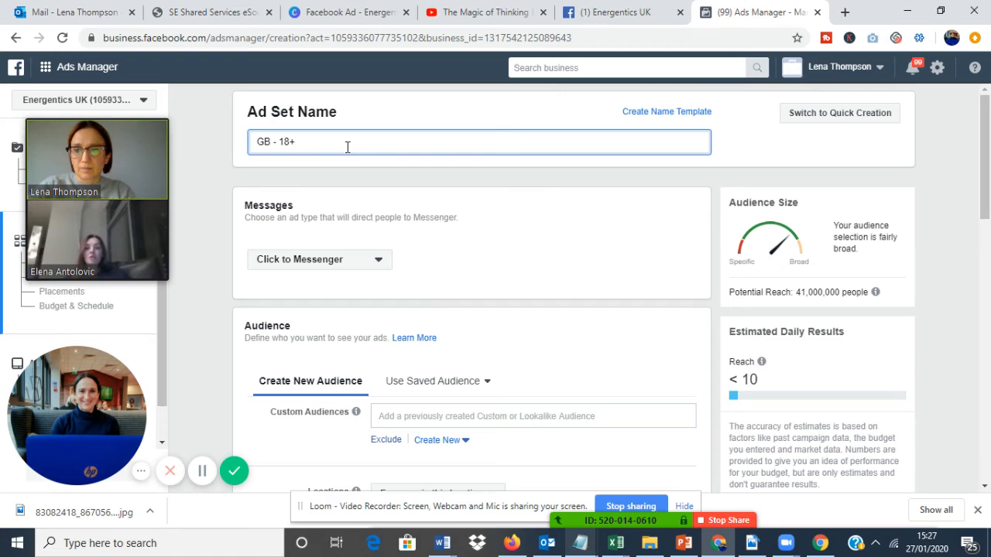
pyautogui.moveTo(347, 147); pyautogui.dragTo(219, 141)
pyautogui.write('Dubai test')
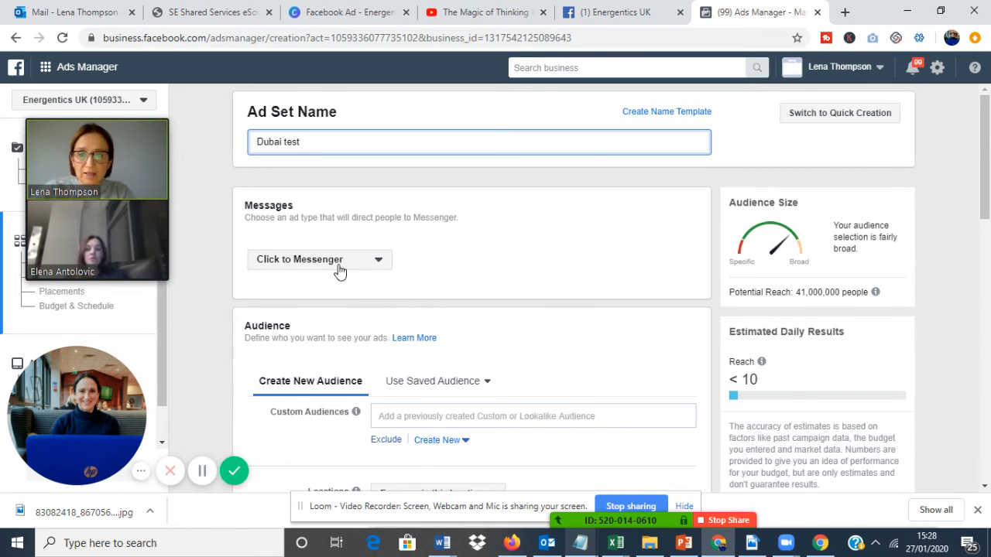
# Apply the saved audience "Dubai Burn" to the ad set.
pyautogui.moveTo(987, 192); pyautogui.dragTo(987, 223)
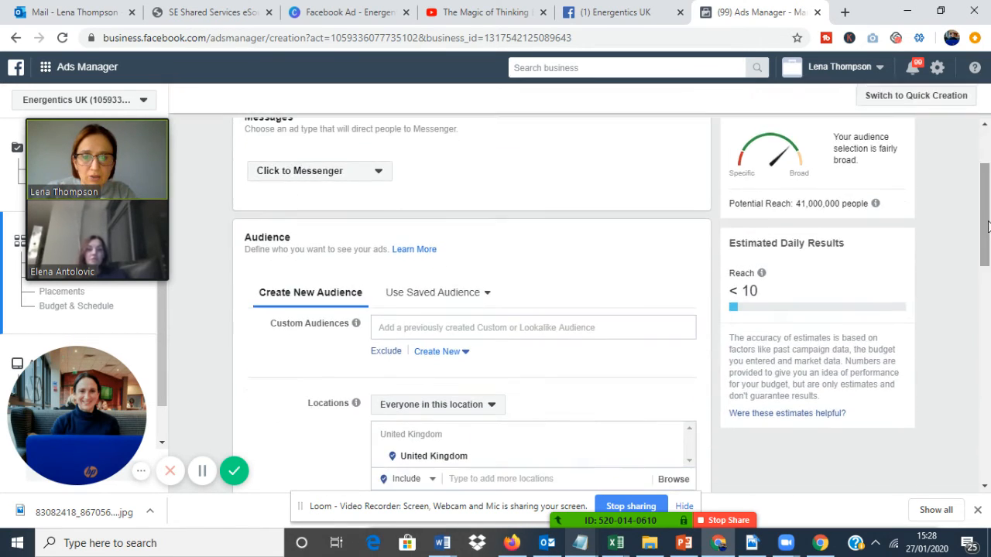
pyautogui.click(464, 308)
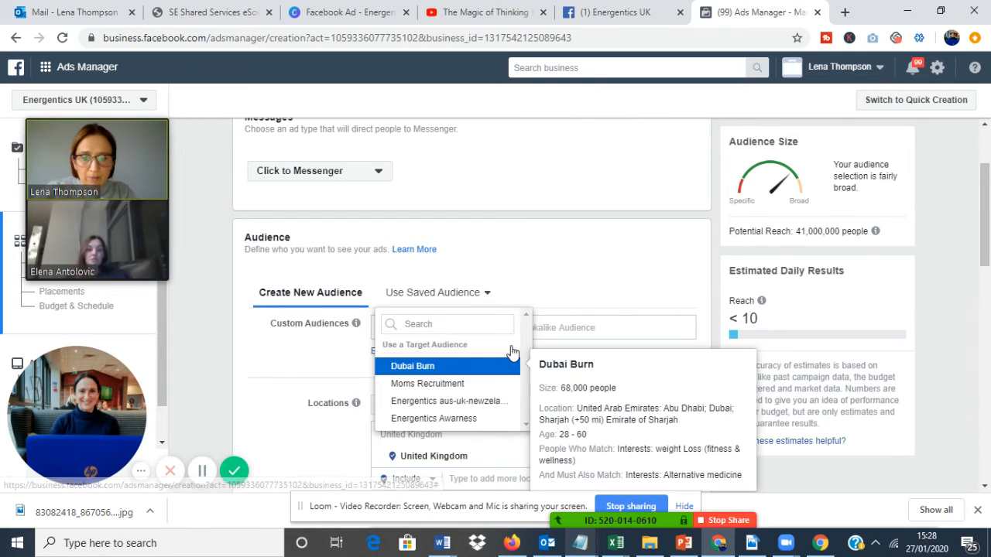
pyautogui.click(453, 383)
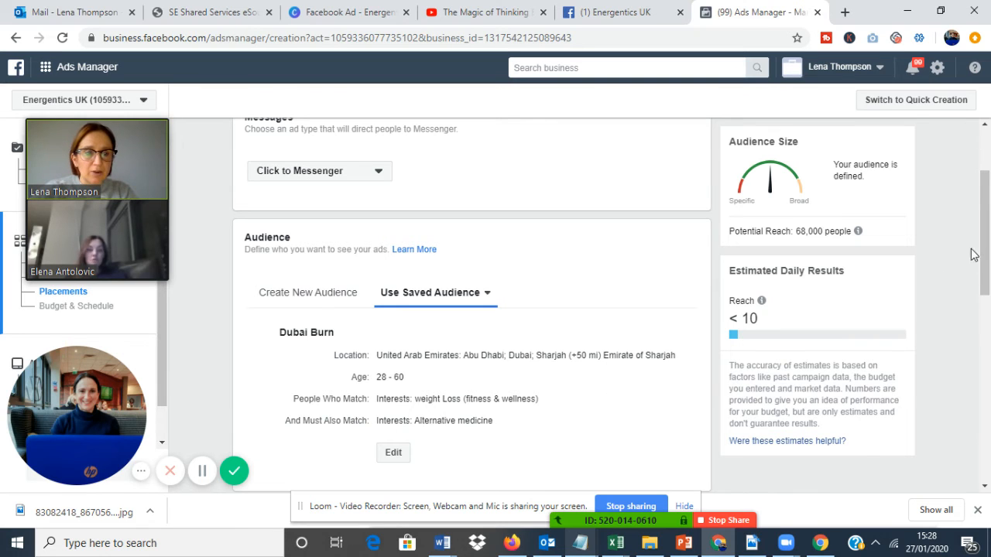
# Switch the ad set to Edit Placements, deselect the Instagram platform and leave the devices set to All Devices.
pyautogui.moveTo(986, 249); pyautogui.dragTo(988, 374)
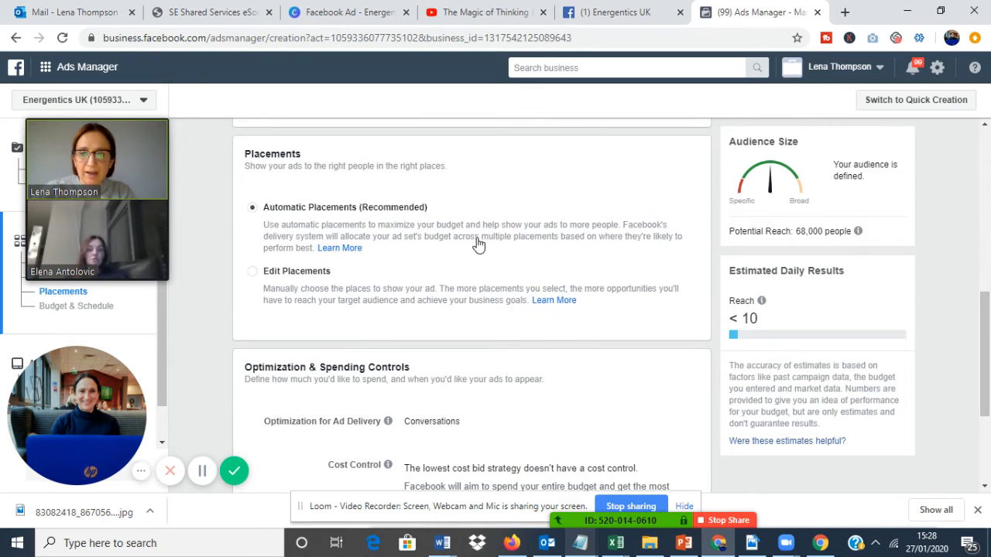
pyautogui.click(252, 273)
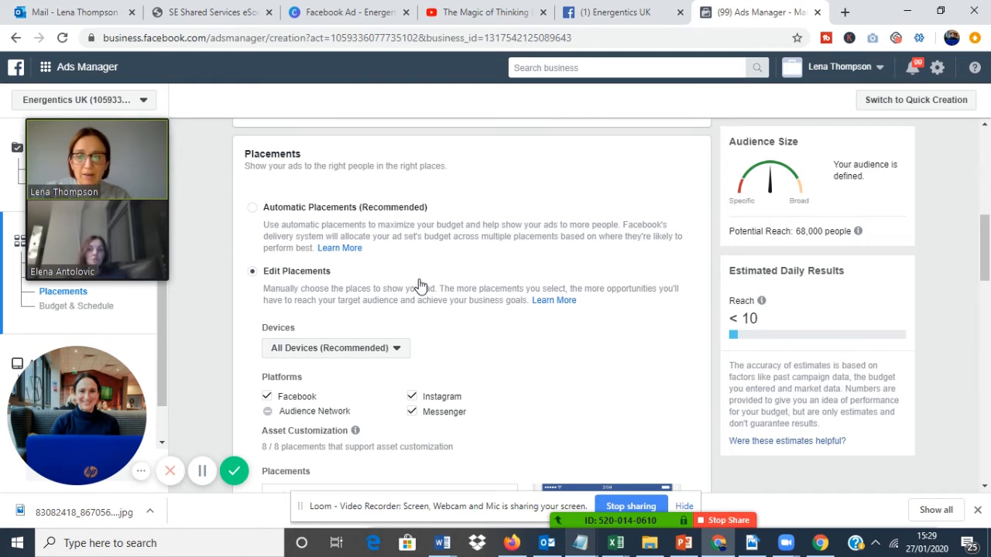
pyautogui.click(431, 399)
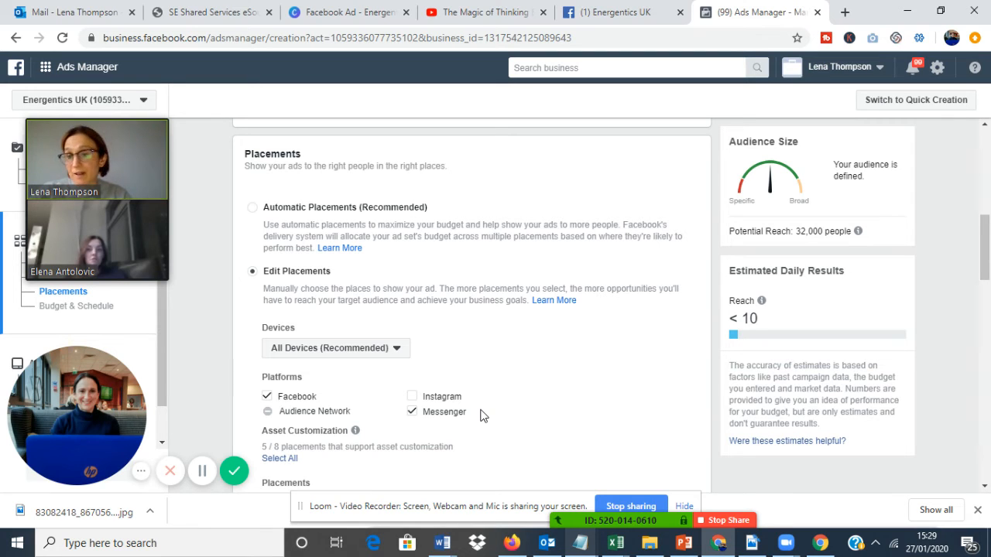
pyautogui.click(391, 349)
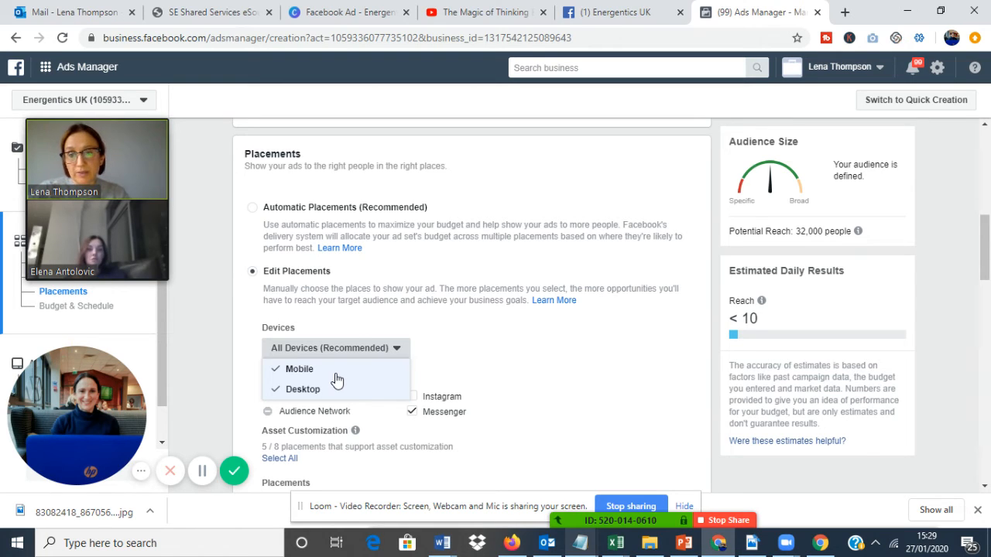
pyautogui.click(570, 362)
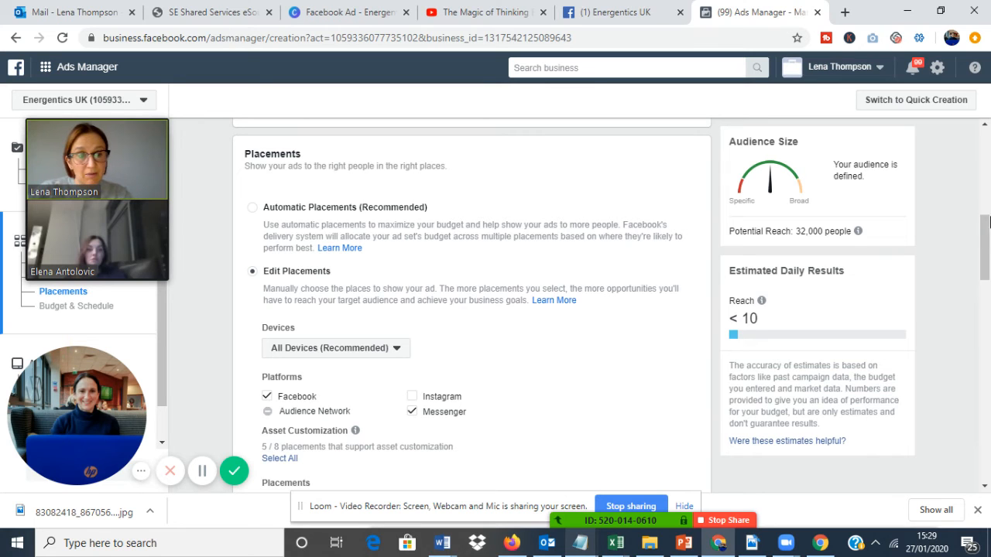
# Deselect the Facebook Marketplace, Facebook Stories and Messenger Stories placements while keeping Facebook News Feed and Messenger Inbox.
pyautogui.moveTo(987, 222); pyautogui.dragTo(987, 265)
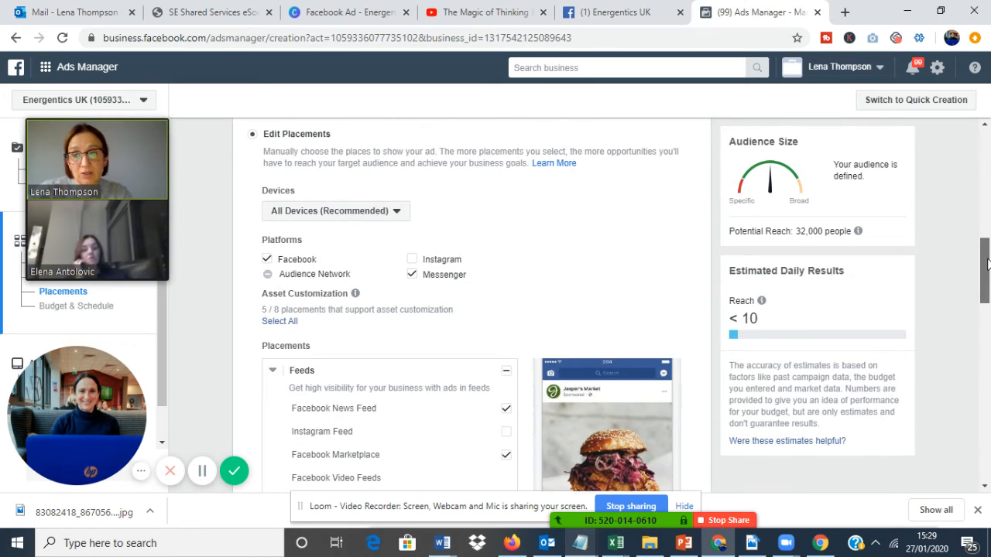
pyautogui.scroll(-2, 556, 270)
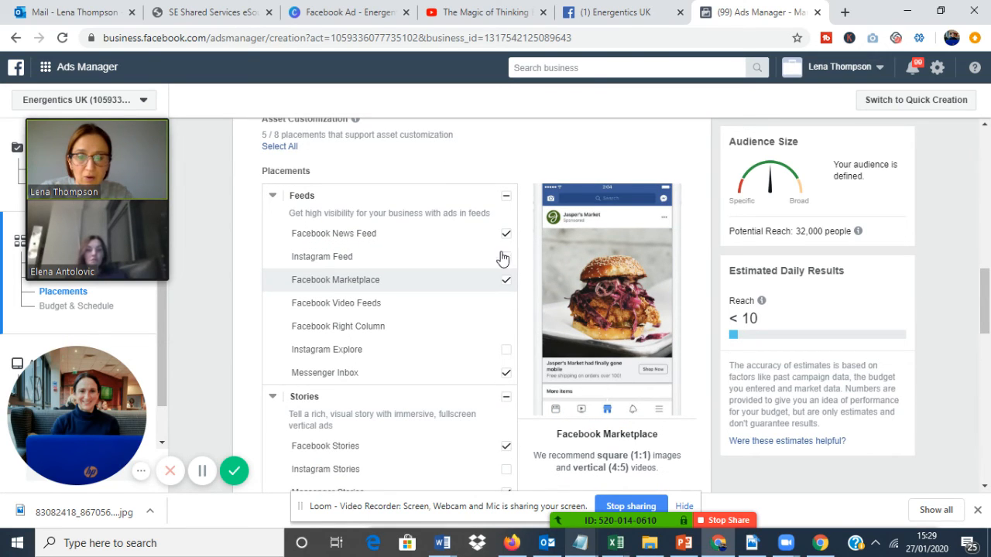
pyautogui.click(504, 377)
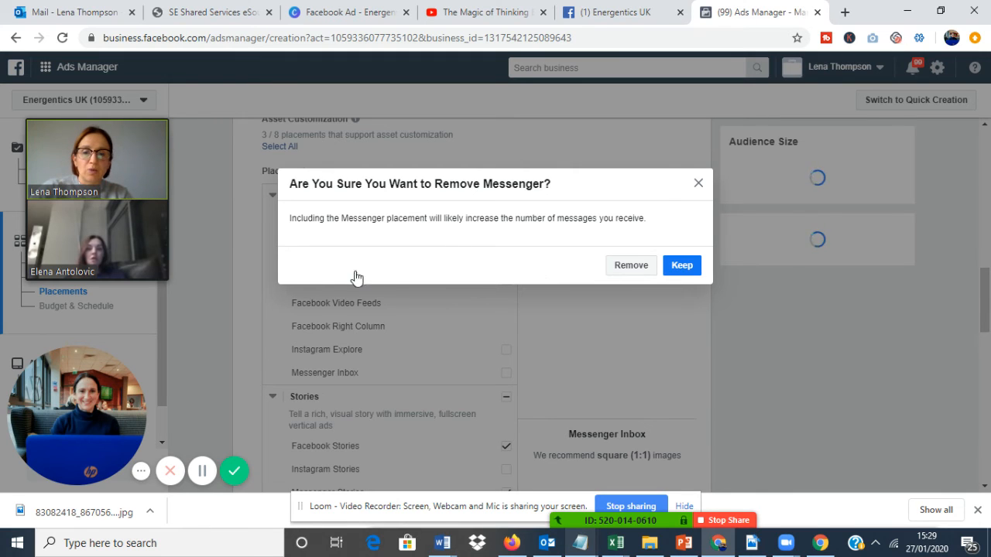
pyautogui.click(558, 140)
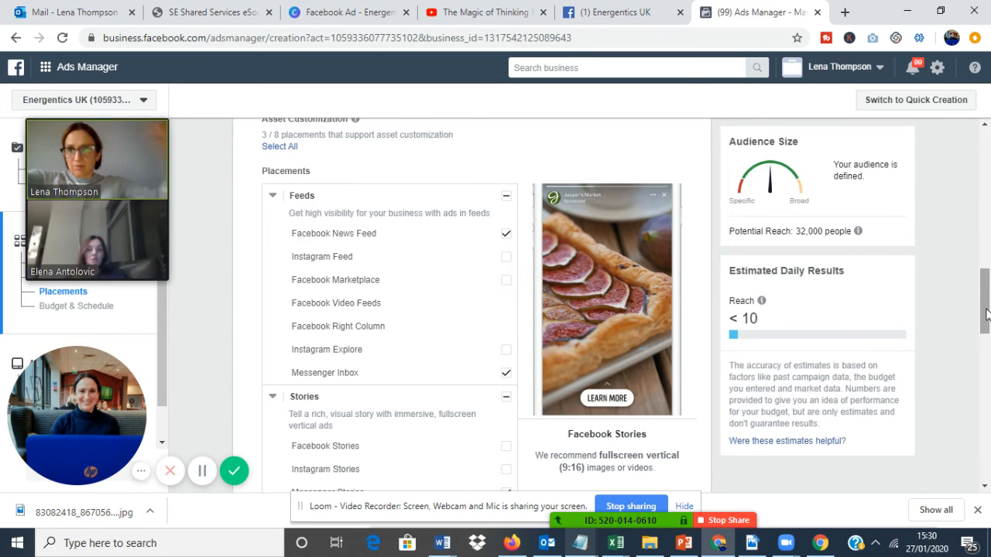
pyautogui.moveTo(986, 314); pyautogui.dragTo(985, 352)
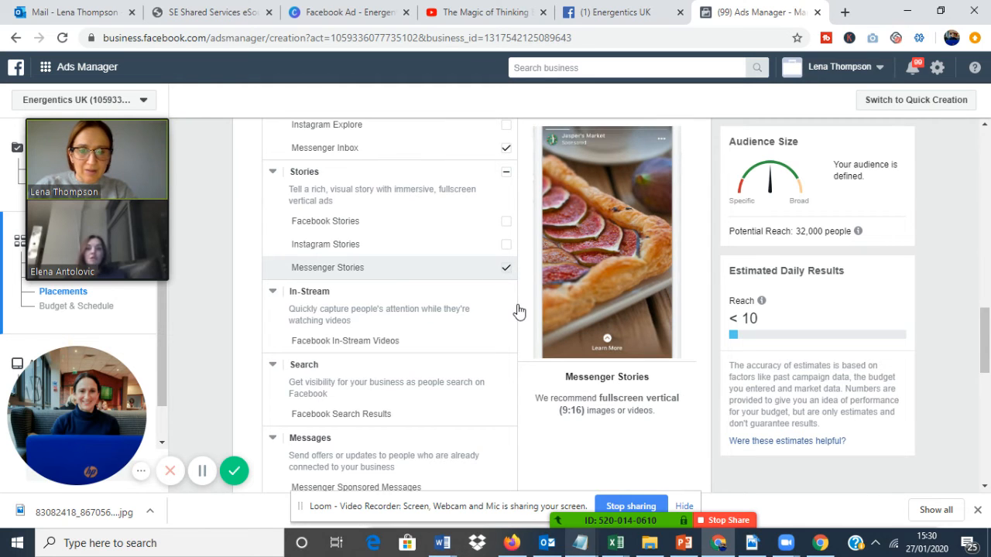
pyautogui.click(506, 268)
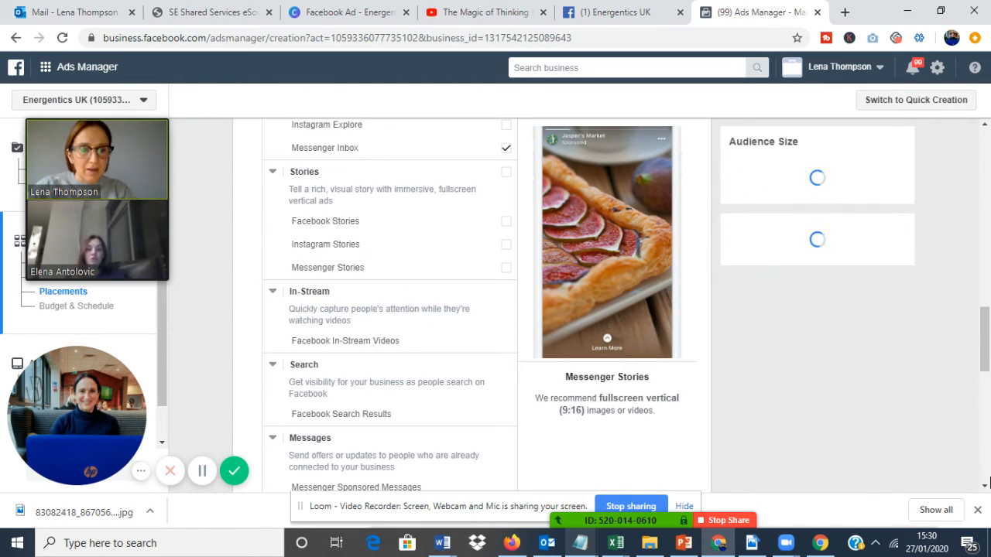
# Keep the ad set running continuously starting today and continue to the ad.
pyautogui.scroll(-8, 986, 422)
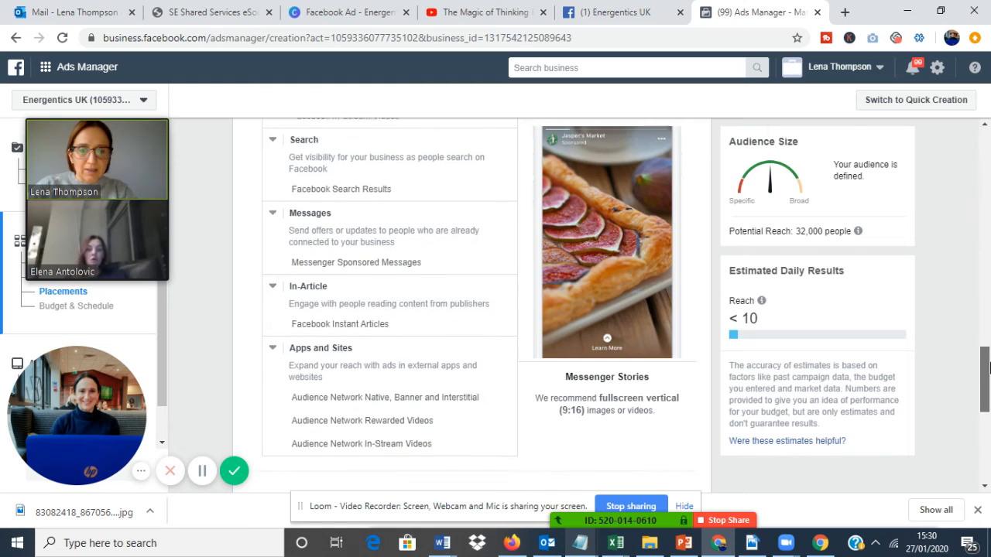
pyautogui.scroll(-3, 987, 400)
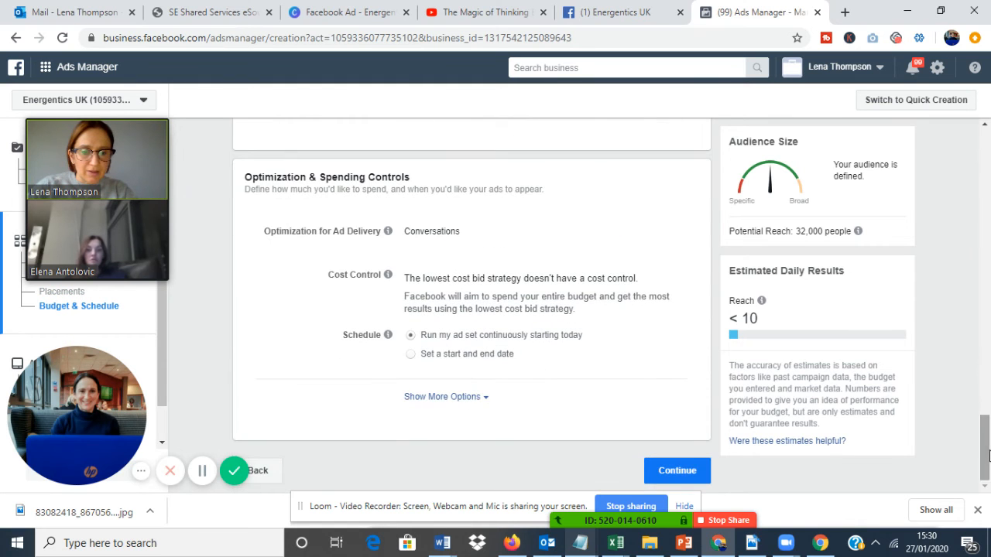
pyautogui.click(675, 470)
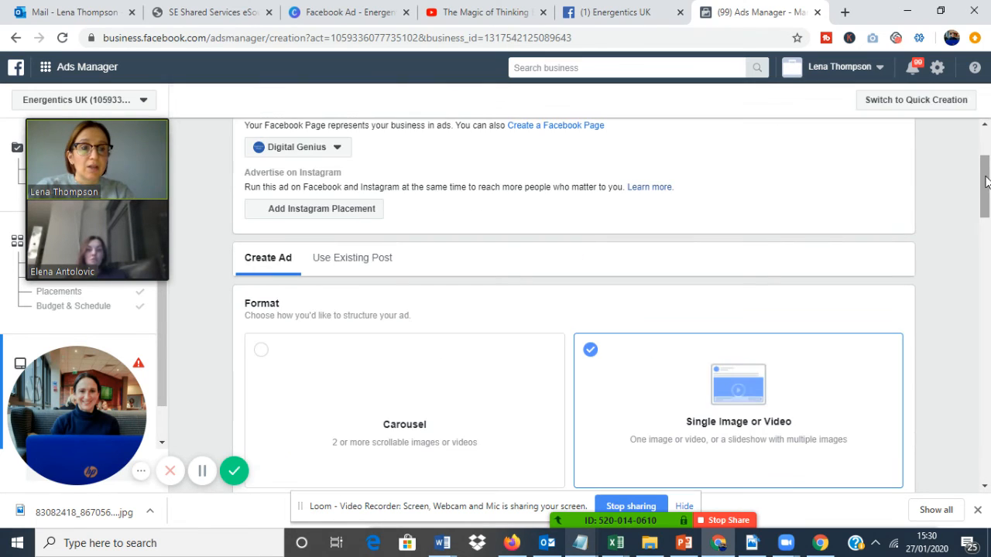
# Replace the default ad headline with "How To Lose Weight In Heathy Way".
pyautogui.scroll(-2, 987, 199)
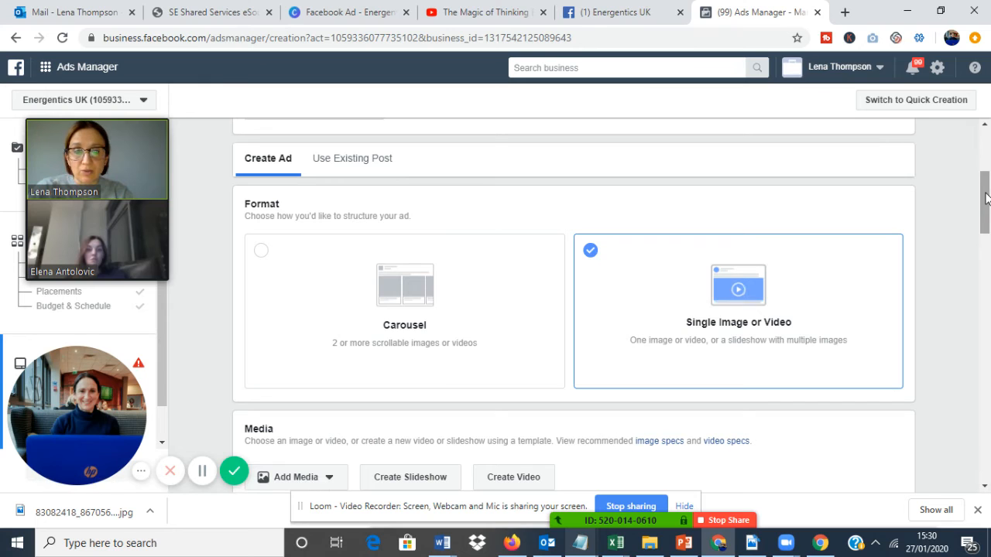
pyautogui.moveTo(985, 198); pyautogui.dragTo(985, 260)
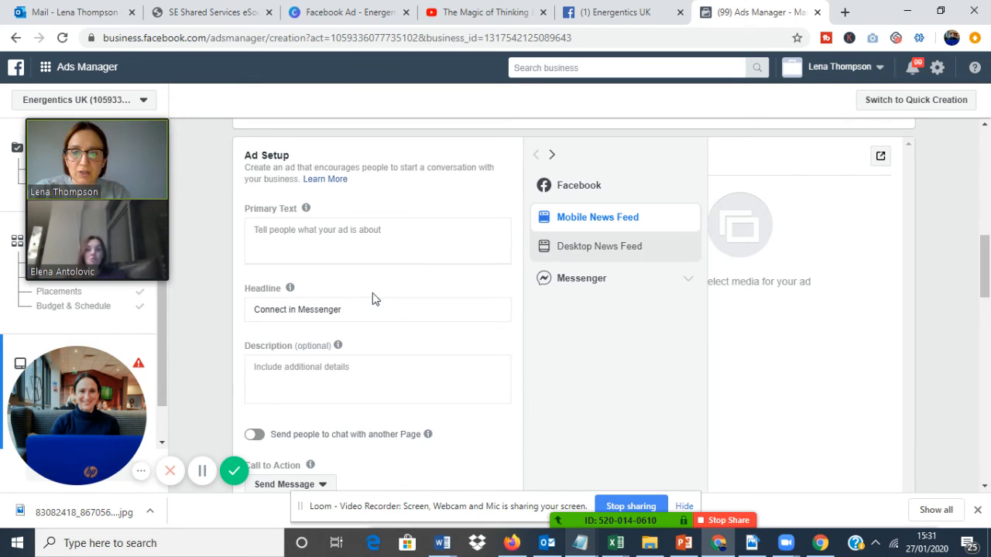
pyautogui.click(374, 313)
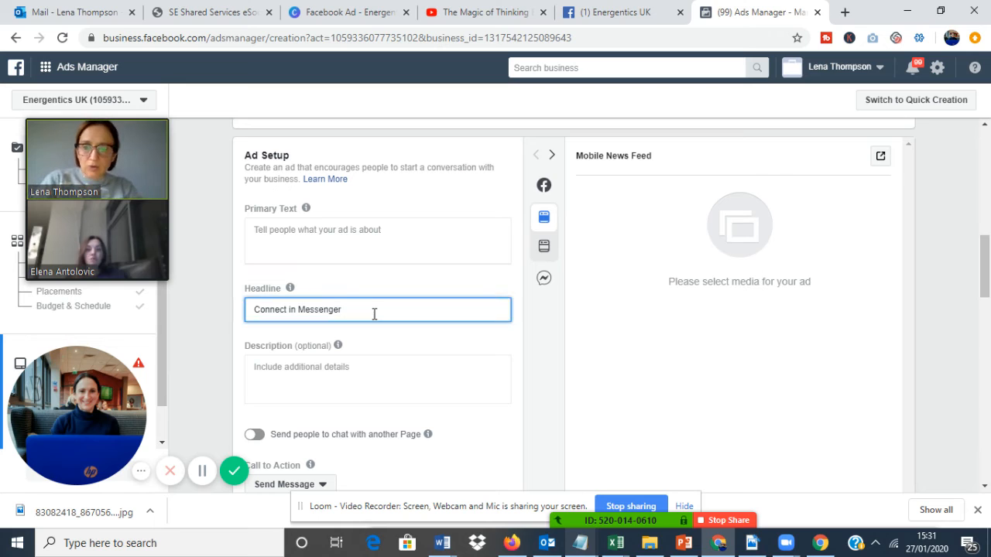
pyautogui.hotkey('ctrl', 'a')
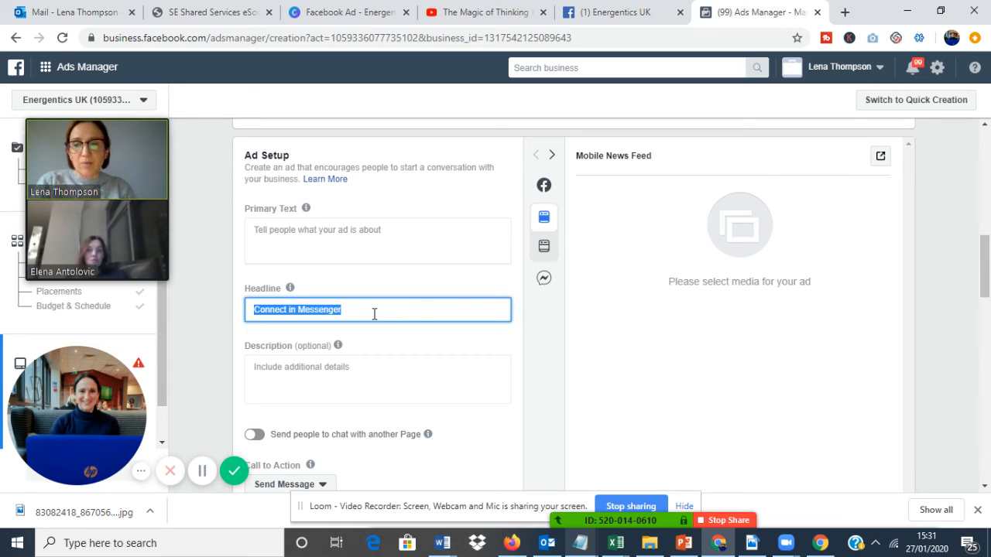
pyautogui.write('How To')
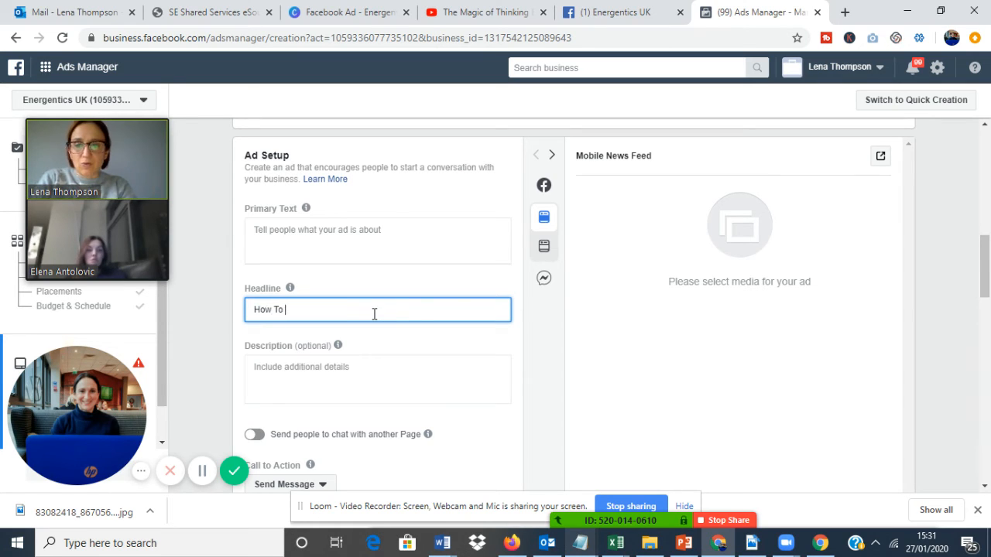
pyautogui.write(' Lose Weight')
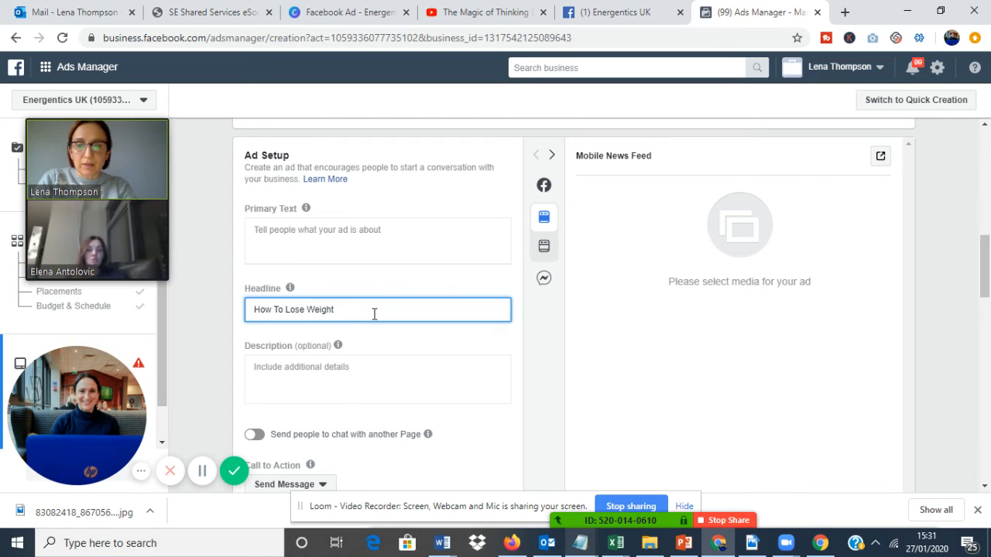
pyautogui.write(' In Heathy')
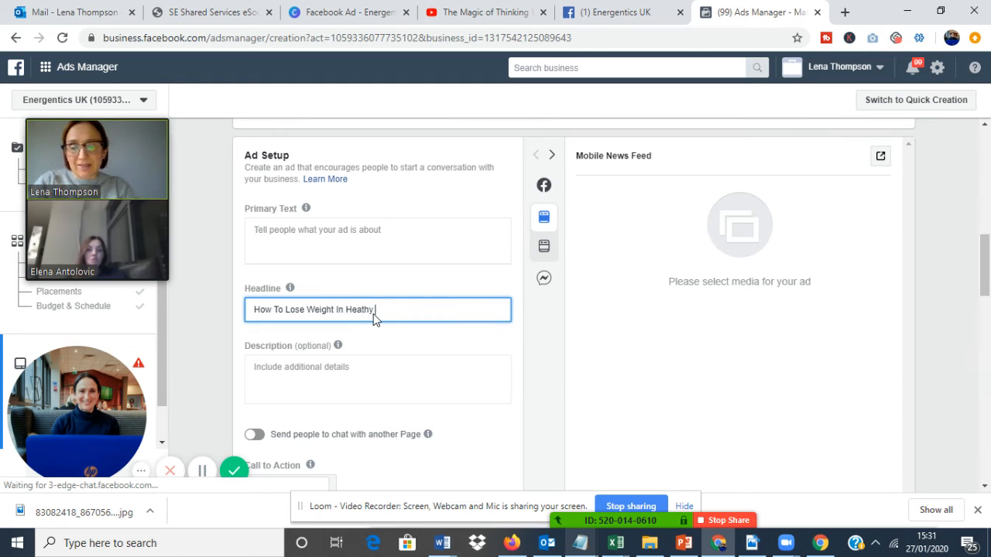
pyautogui.write(' Way')
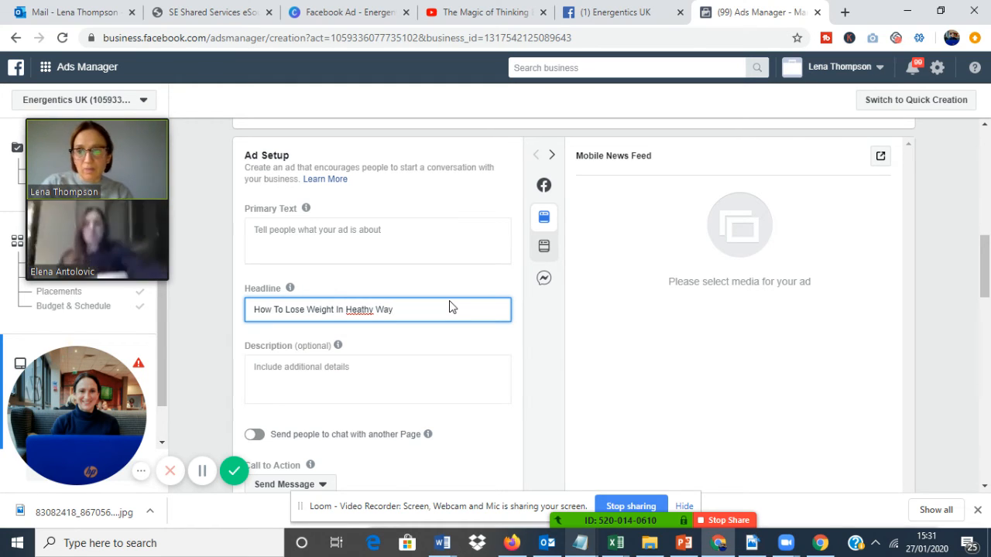
# Enter the ad's primary text "ARe you struggling with weight loss and feel like giving up on fitting into your favourte pair of jeans?".
pyautogui.click(415, 243)
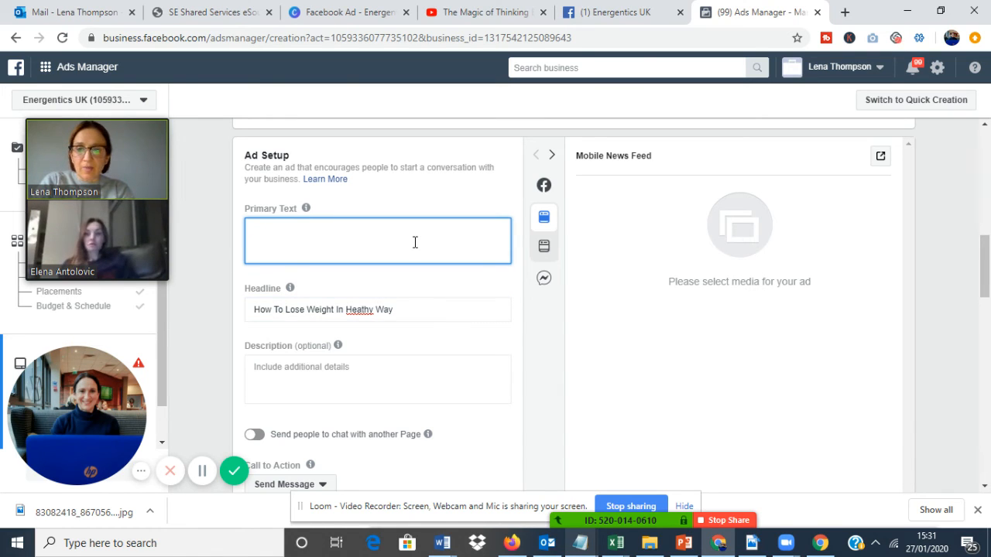
pyautogui.write('ARe you struggl')
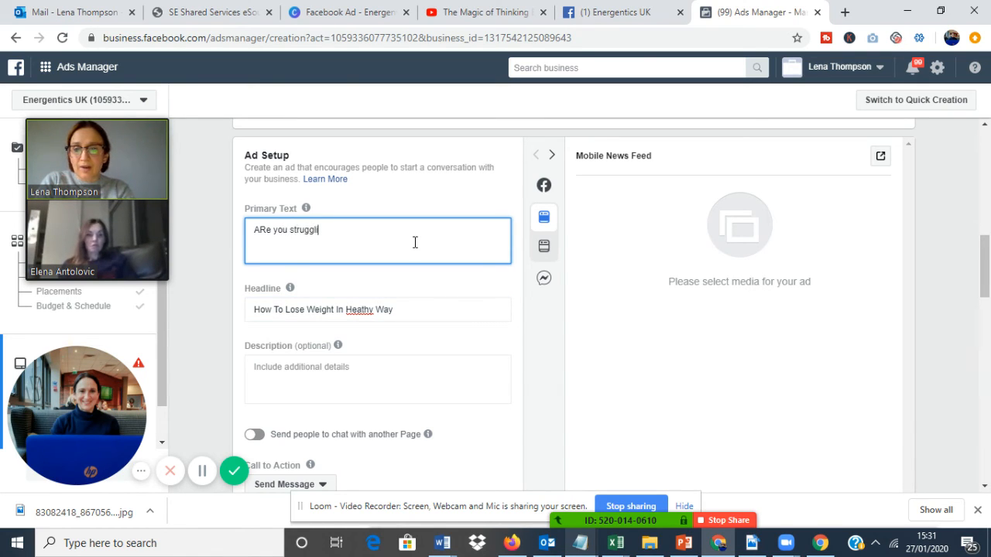
pyautogui.write('ing with weight loss ')
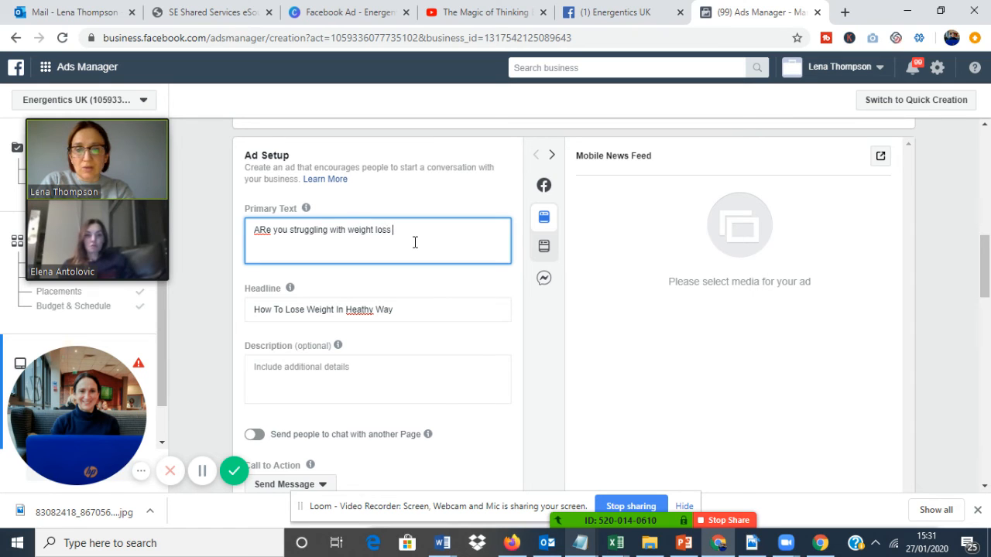
pyautogui.write('and fee')
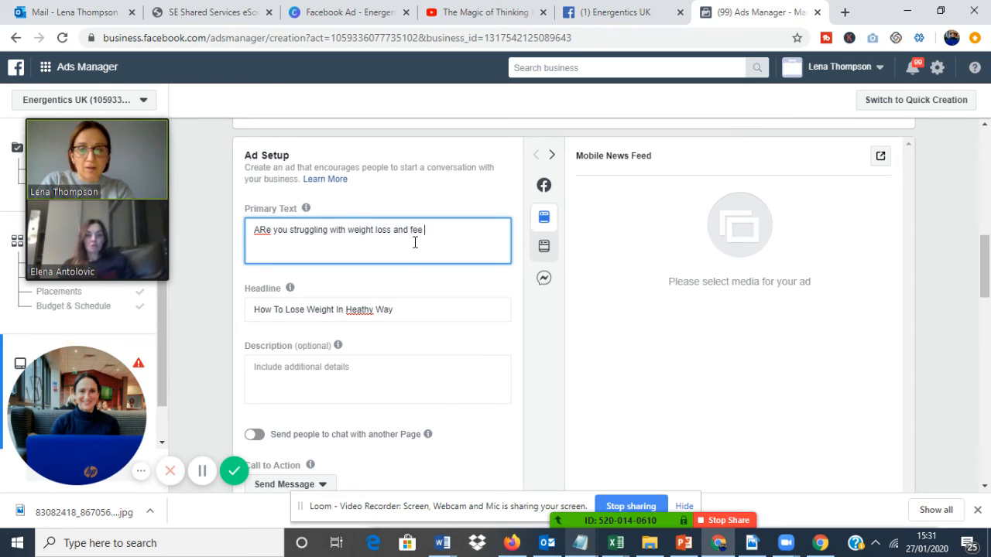
pyautogui.write('l like giving up')
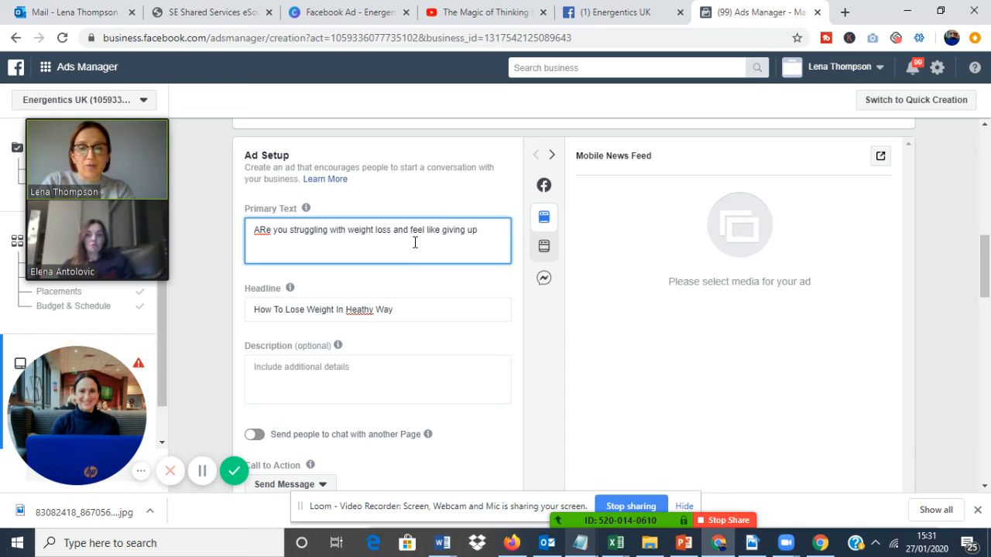
pyautogui.write('on fitting into your favourte pair of jeans?')
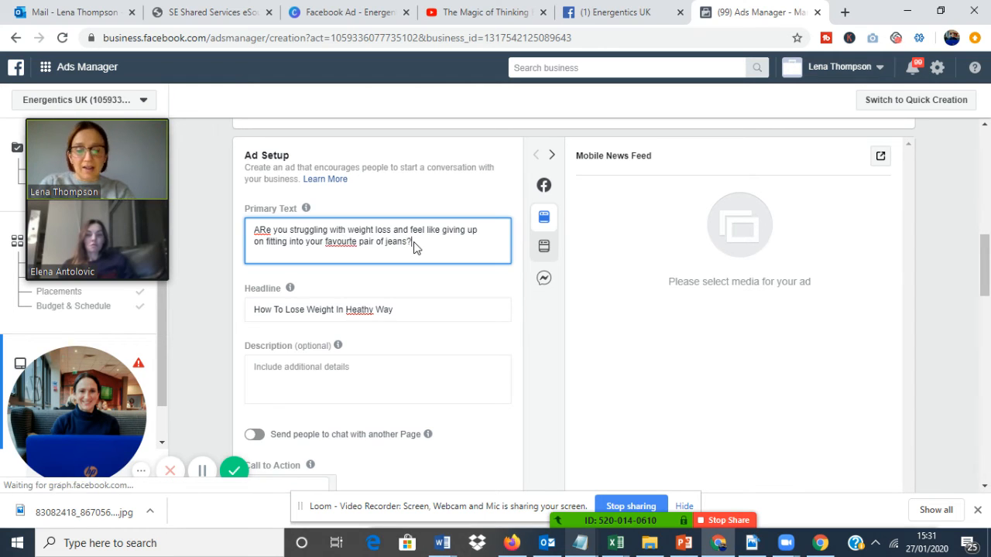
# Leave several blank lines below the primary text's question and add the closing line "Message me for more information about thhis".
pyautogui.press('Return')
pyautogui.press('Return')
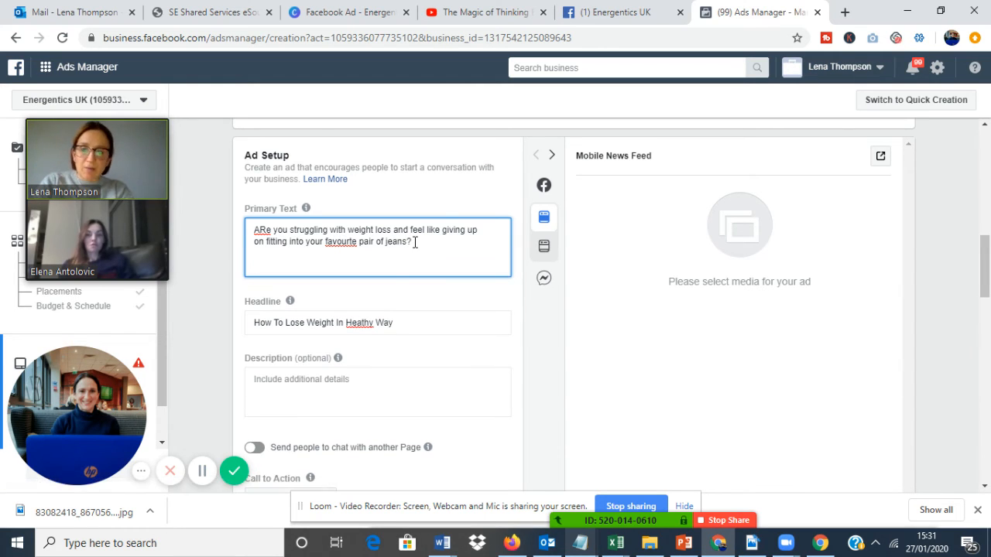
pyautogui.press('Return')
pyautogui.press('Return')
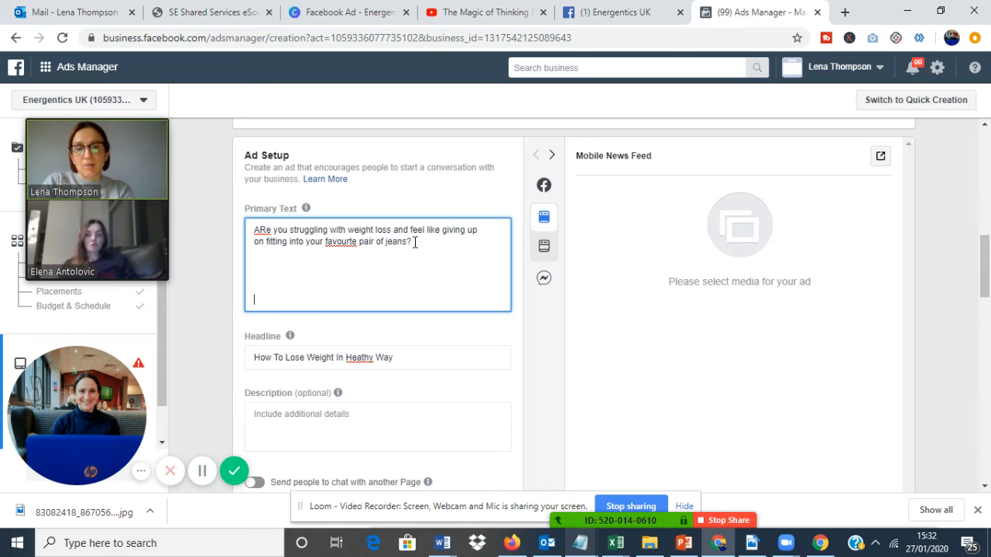
pyautogui.write('Message me for more information about thhis')
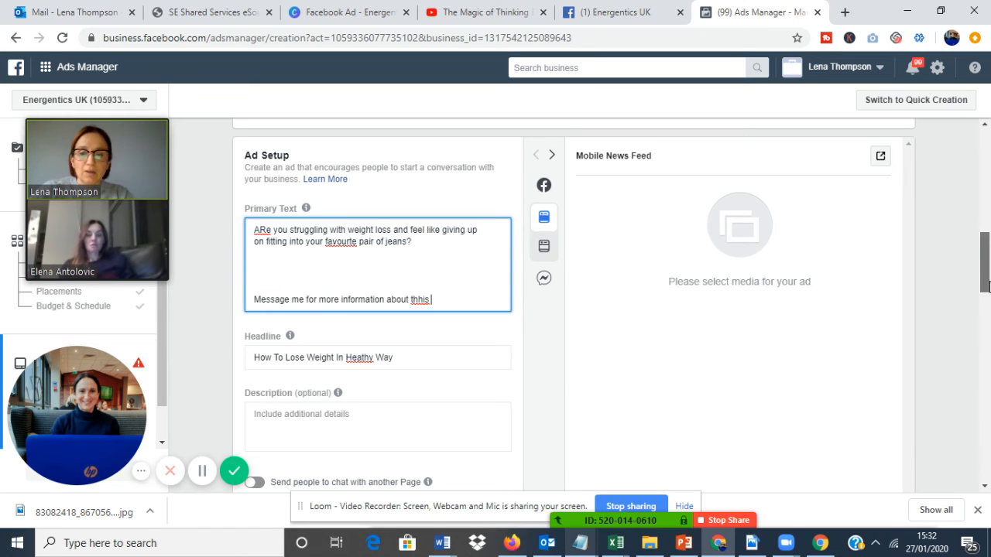
# Review the ad's format and media options, the notices above the confirmation, and the Messenger conversation setup.
pyautogui.moveTo(987, 287); pyautogui.dragTo(988, 208)
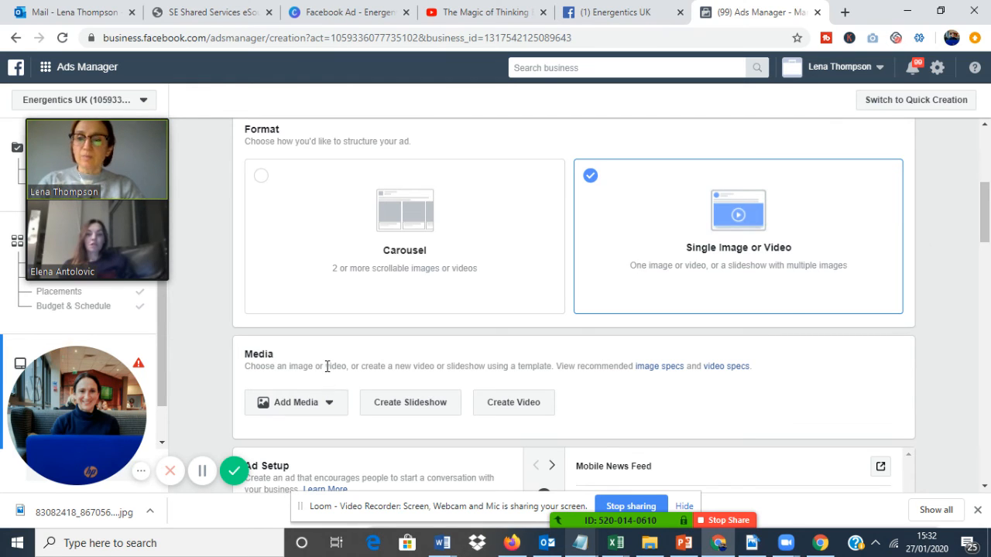
pyautogui.moveTo(984, 213); pyautogui.dragTo(985, 453)
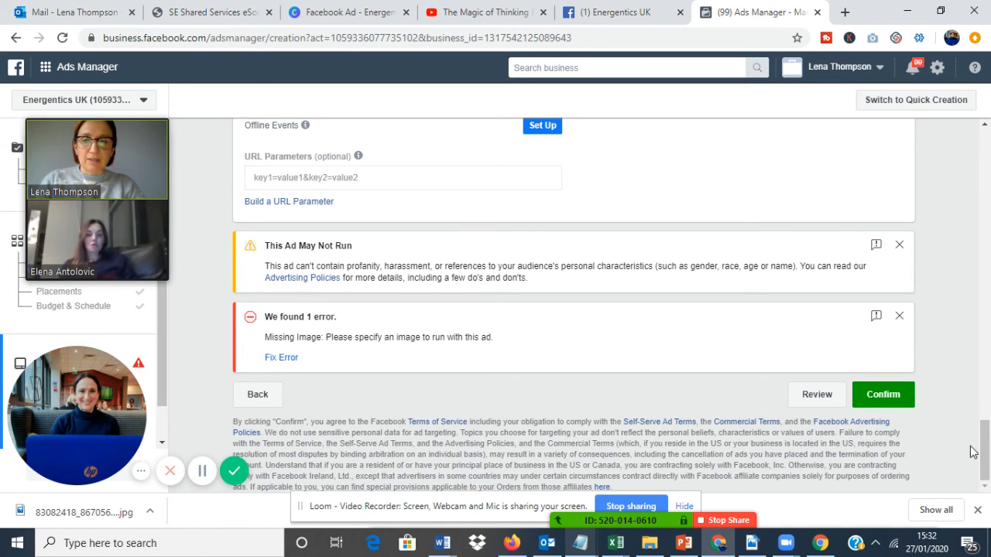
pyautogui.moveTo(985, 457); pyautogui.dragTo(987, 360)
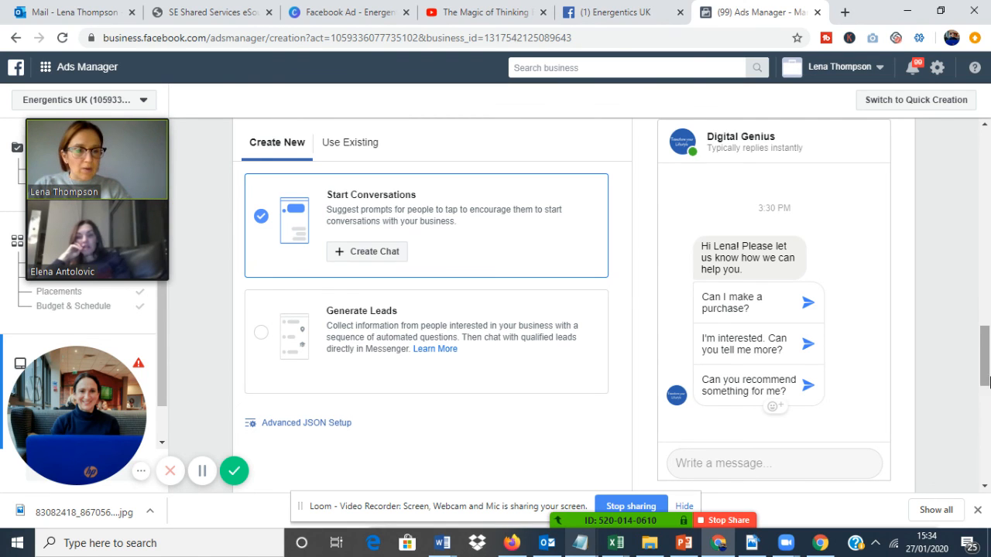
pyautogui.moveTo(985, 356); pyautogui.dragTo(987, 477)
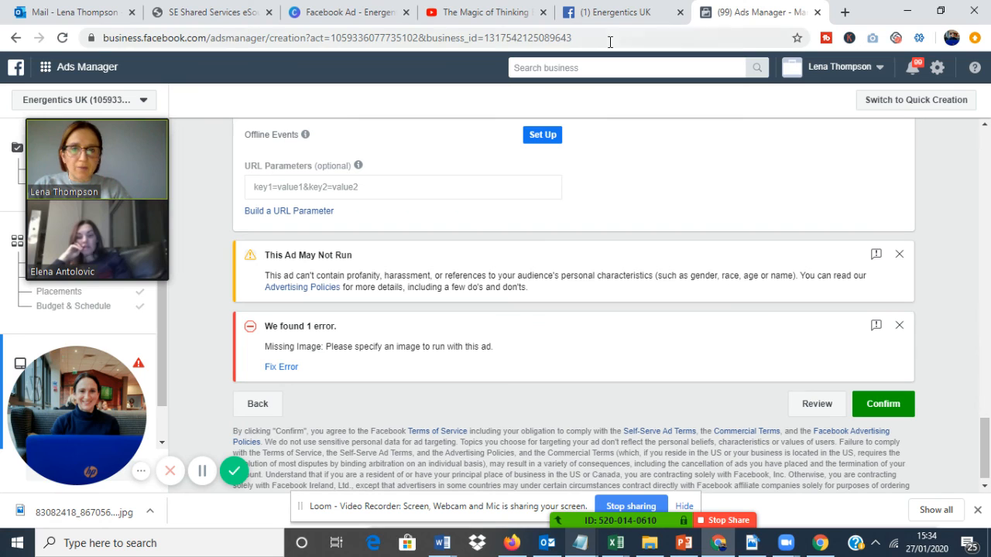
# Leave the ad creation page for the campaign list, discarding the unsaved changes.
pyautogui.click(68, 66)
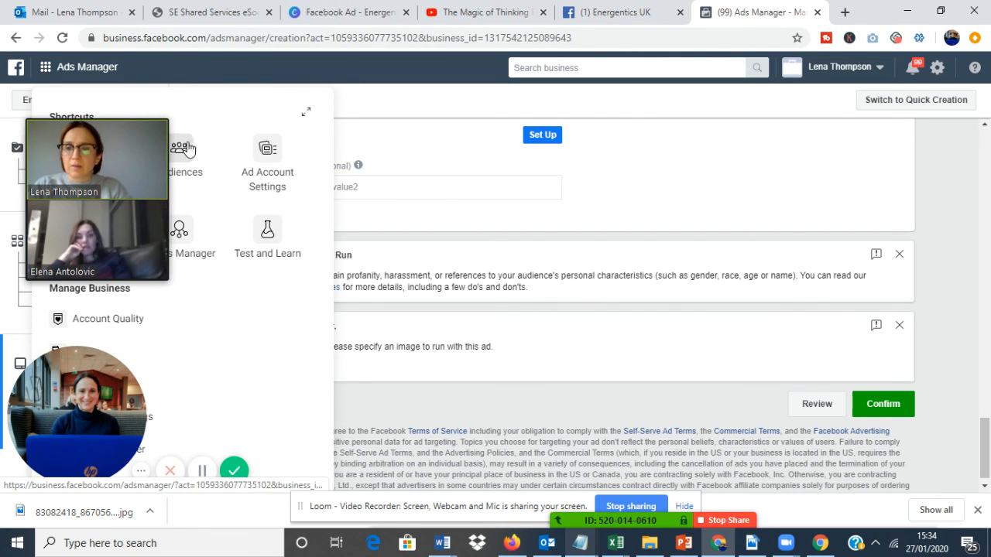
pyautogui.moveTo(144, 136)
pyautogui.moveTo(143, 149); pyautogui.dragTo(589, 161)
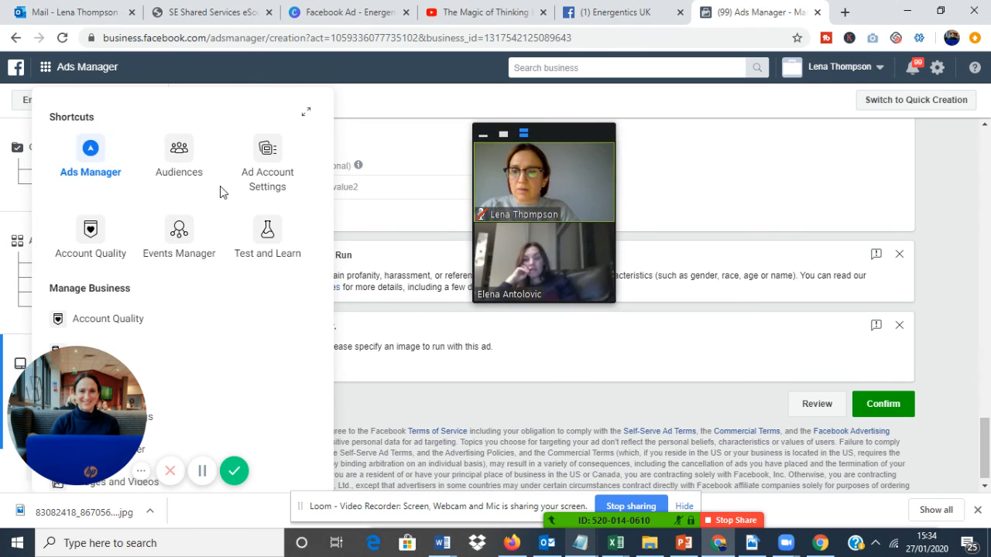
pyautogui.click(294, 181)
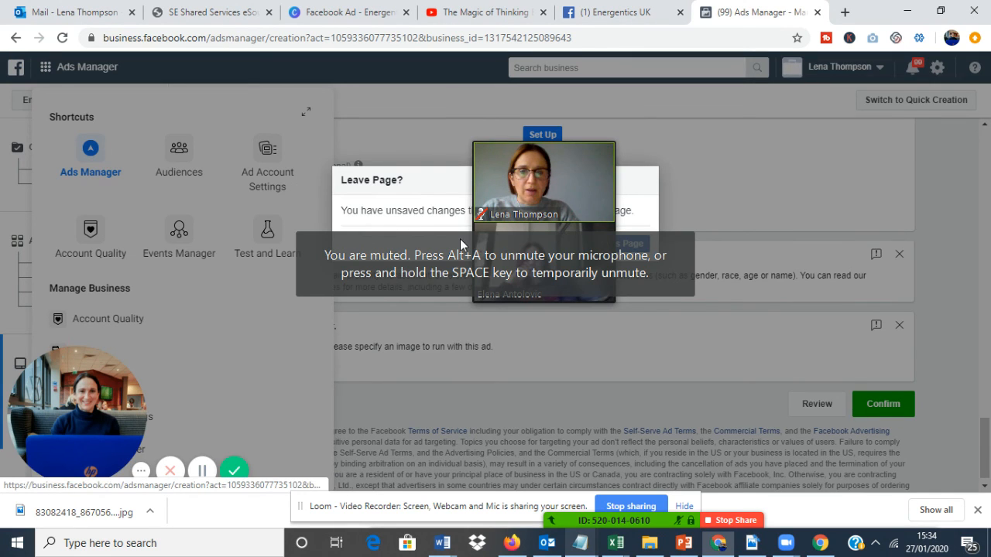
pyautogui.moveTo(530, 191)
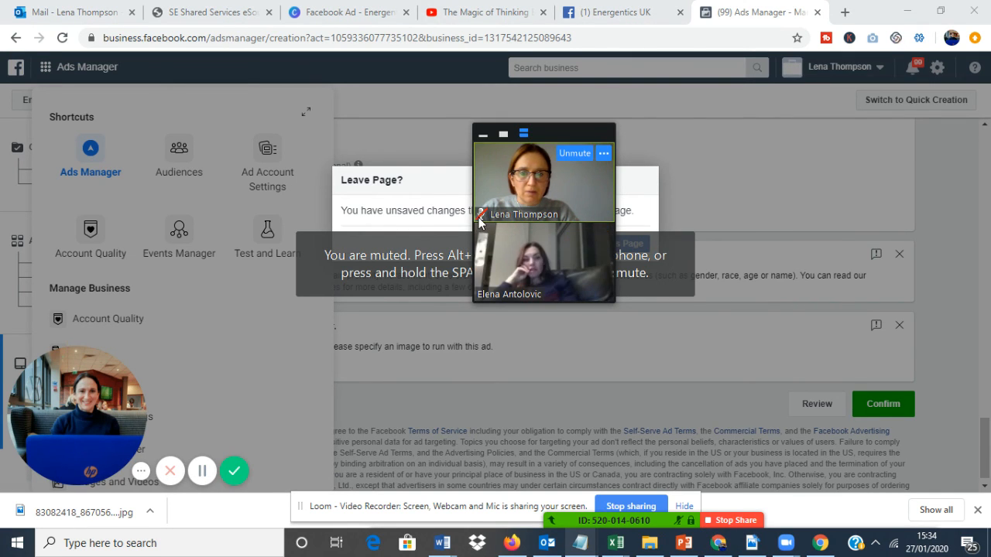
pyautogui.click(570, 153)
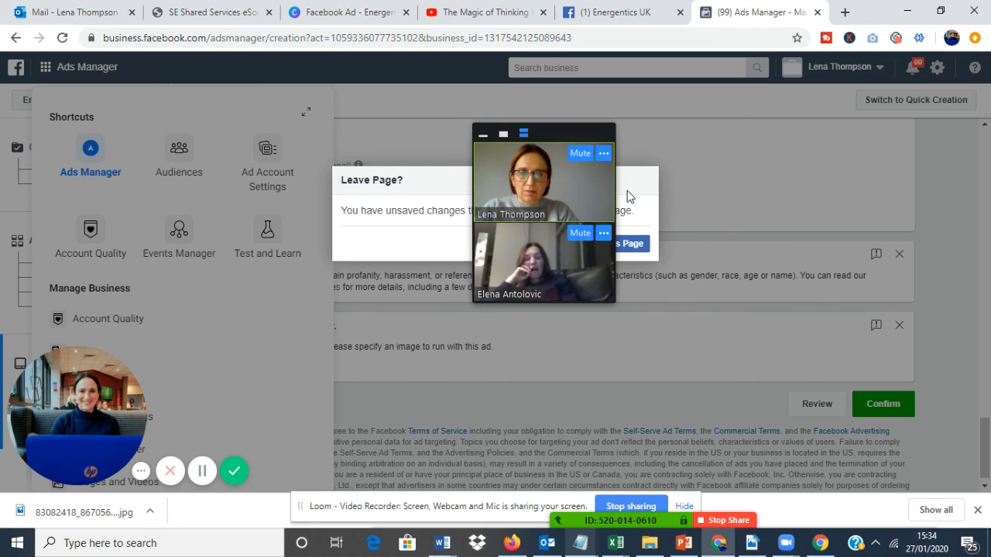
pyautogui.moveTo(564, 146)
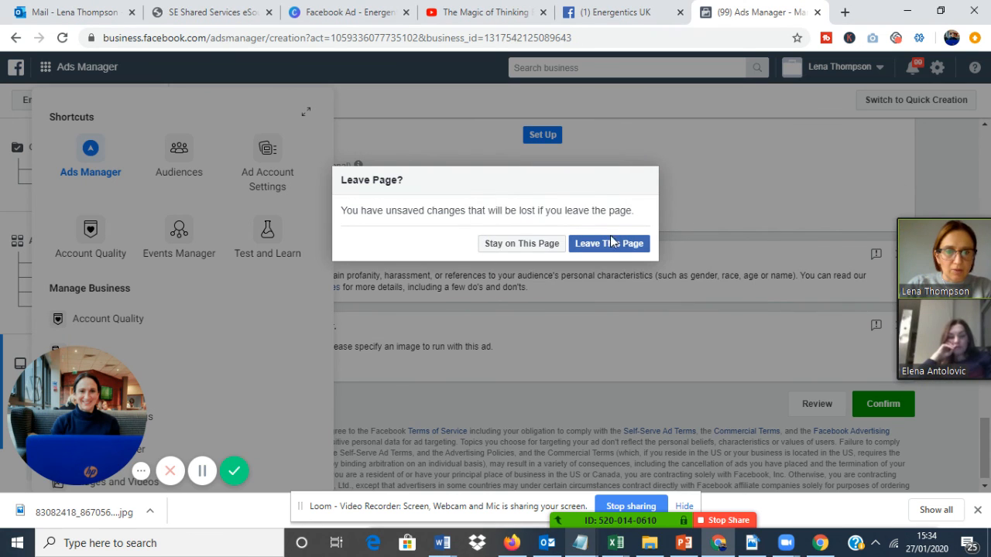
pyautogui.click(610, 242)
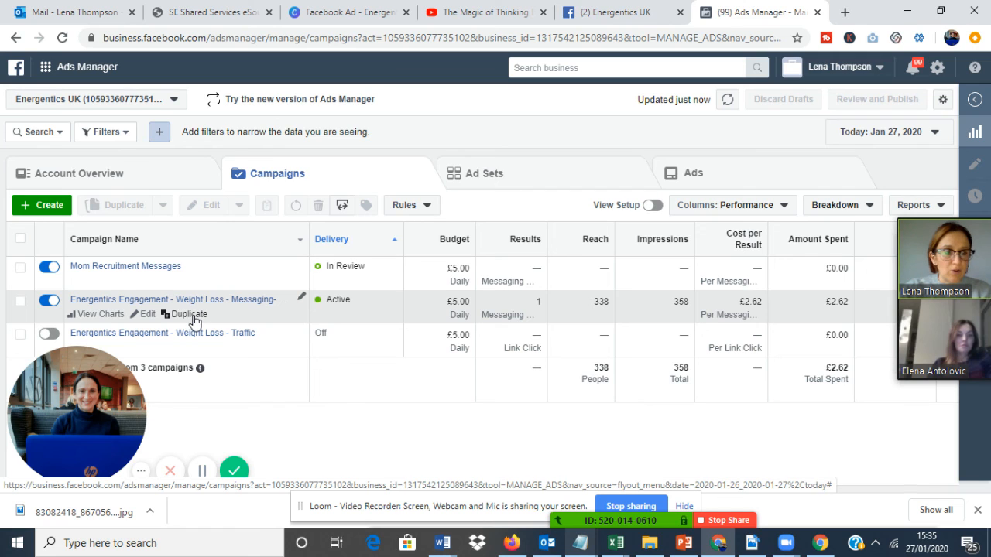
pyautogui.click(21, 302)
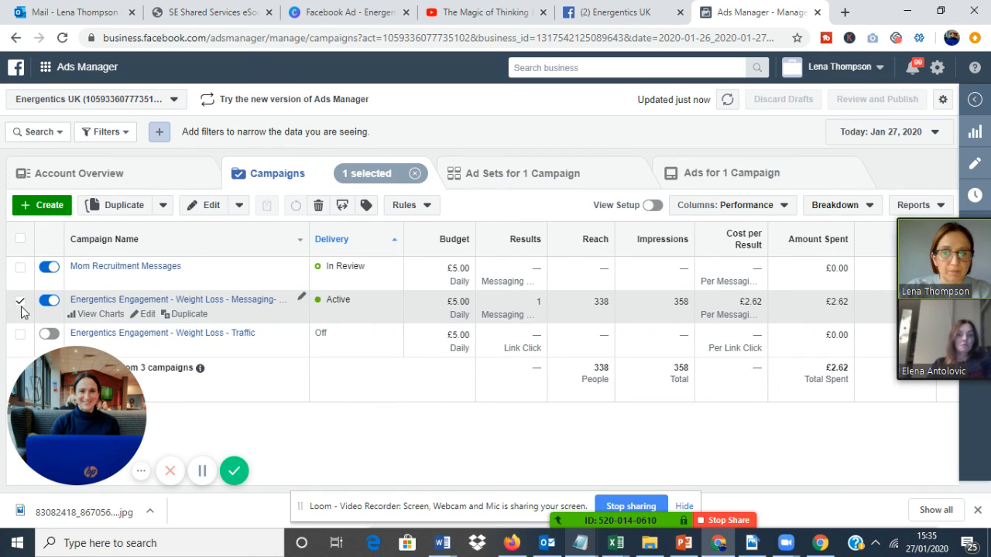
pyautogui.click(21, 306)
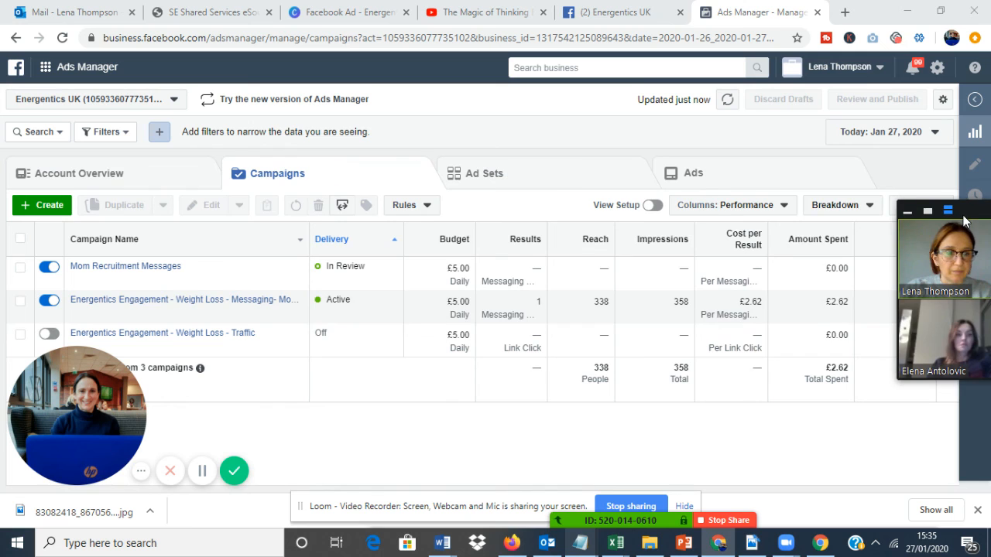
pyautogui.moveTo(964, 222); pyautogui.dragTo(188, 147)
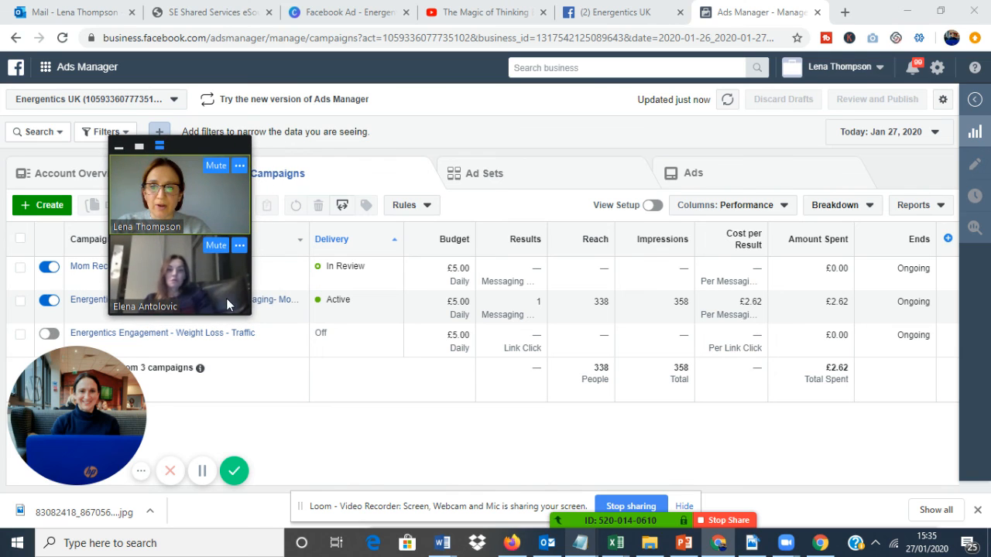